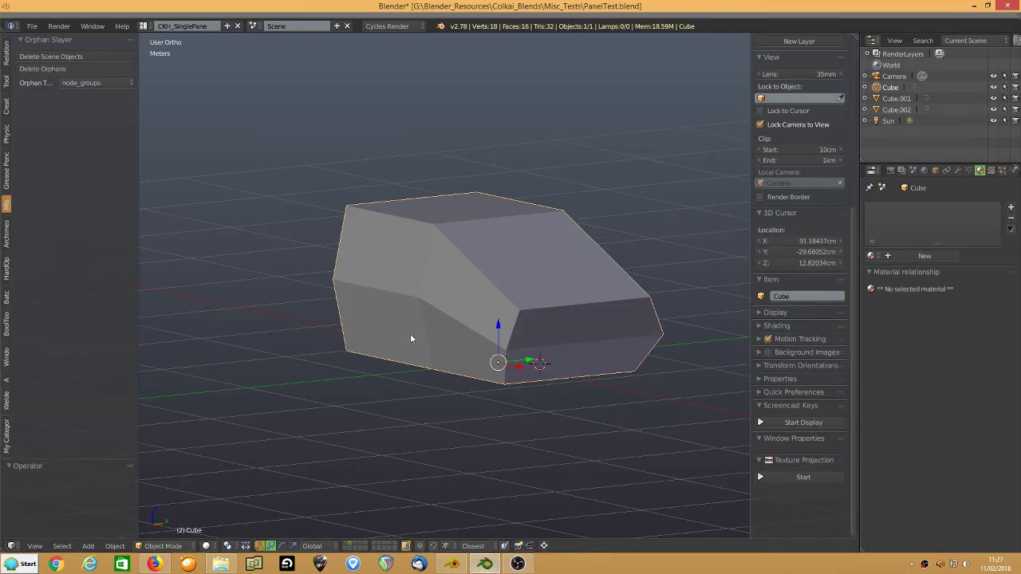
# - Turn on the Wire and Draw All Edges display options for the Cube object
pyautogui.moveTo(383, 323); pyautogui.dragTo(431, 297, button='middle')
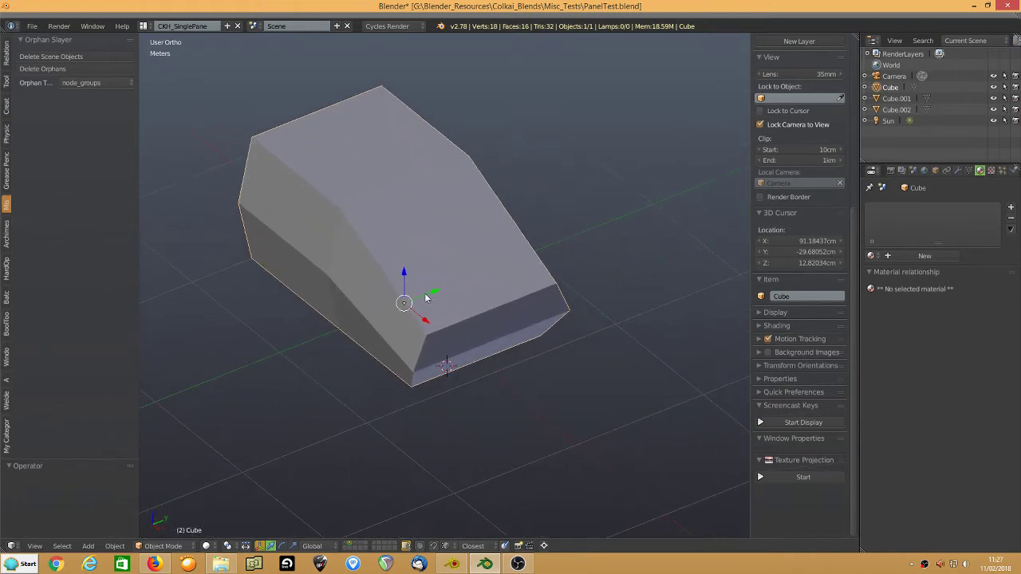
pyautogui.scroll(1, 394, 258)
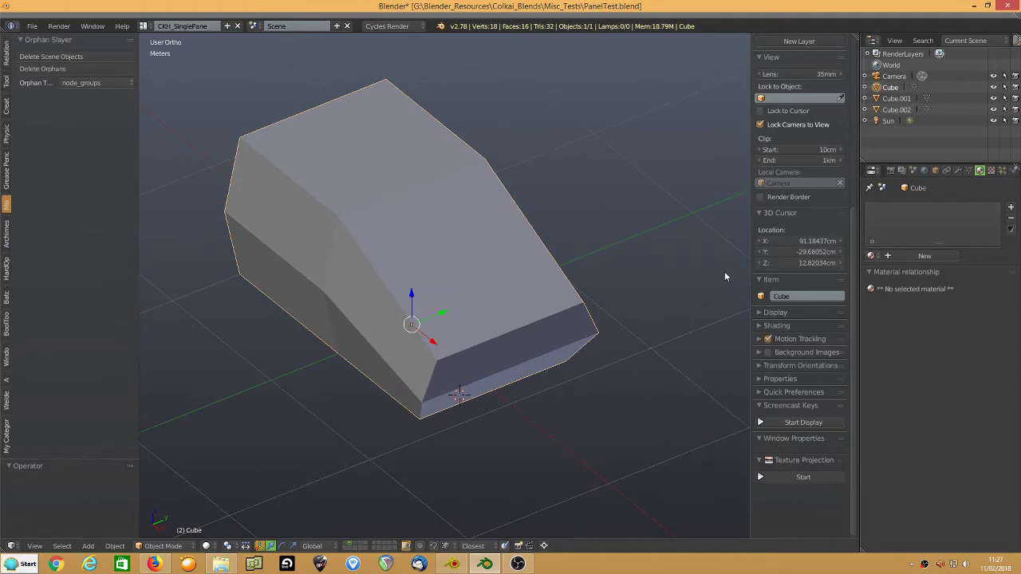
pyautogui.click(936, 170)
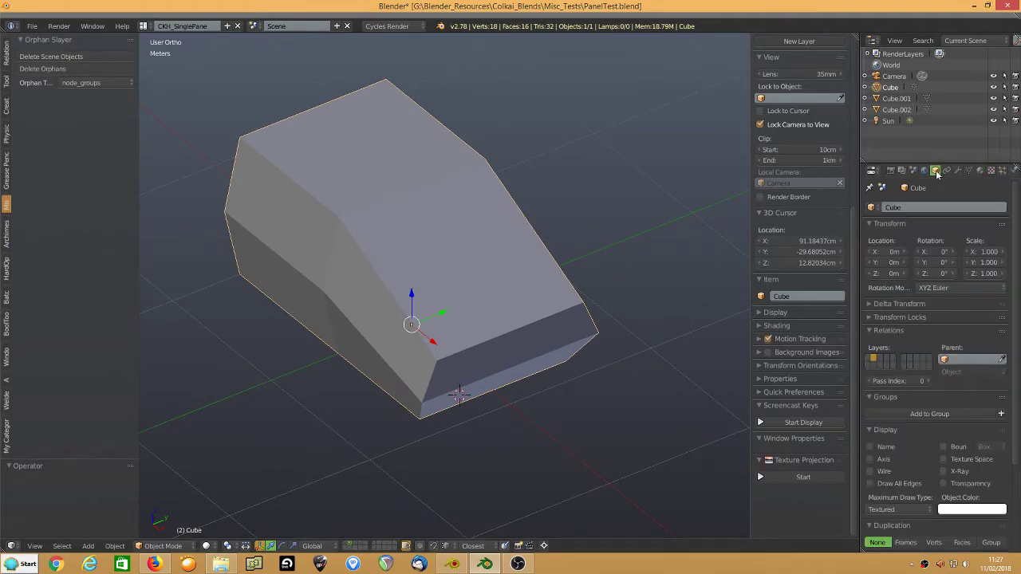
pyautogui.click(899, 483)
pyautogui.click(883, 471)
# - Duplicate the Cube in place and move the copy to layer 16
pyautogui.moveTo(455, 342)
pyautogui.mouseDown(button='middle')
pyautogui.moveTo(504, 299)
pyautogui.moveTo(505, 249)
pyautogui.moveTo(449, 320)
pyautogui.mouseUp(button='middle')
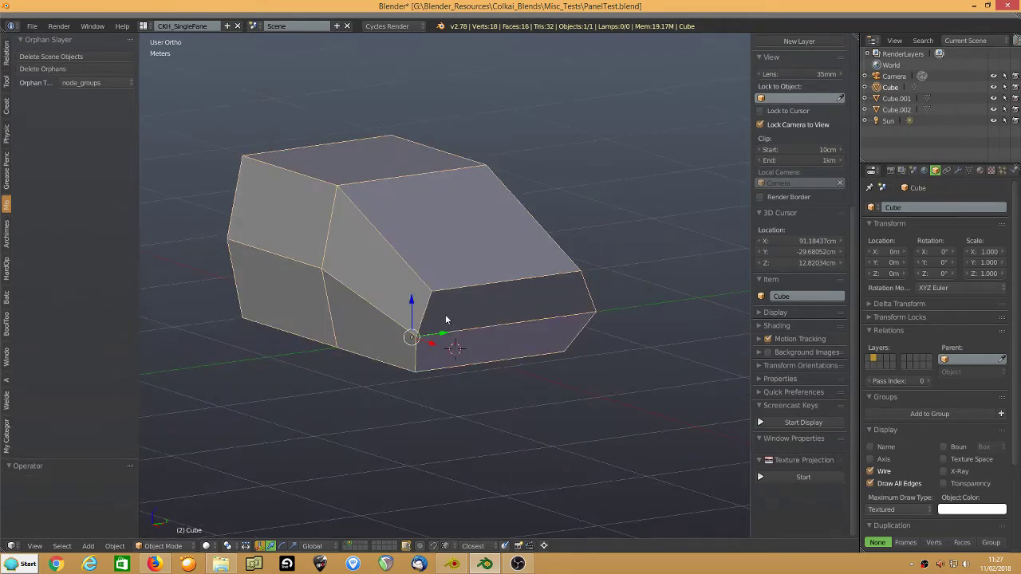
pyautogui.hotkey('shift', 'd')
pyautogui.rightClick(446, 319)
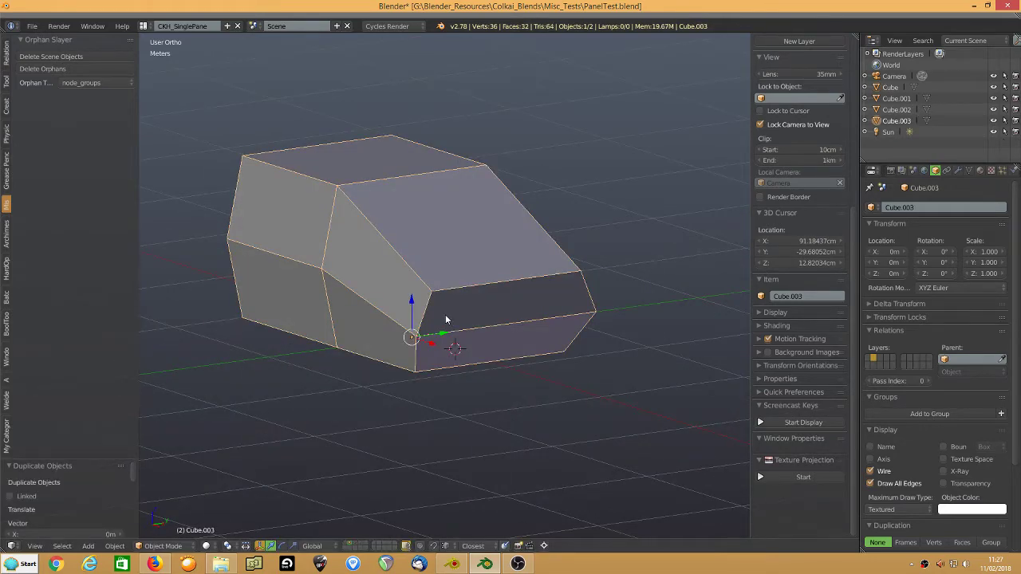
pyautogui.press('m')
pyautogui.click(574, 347)
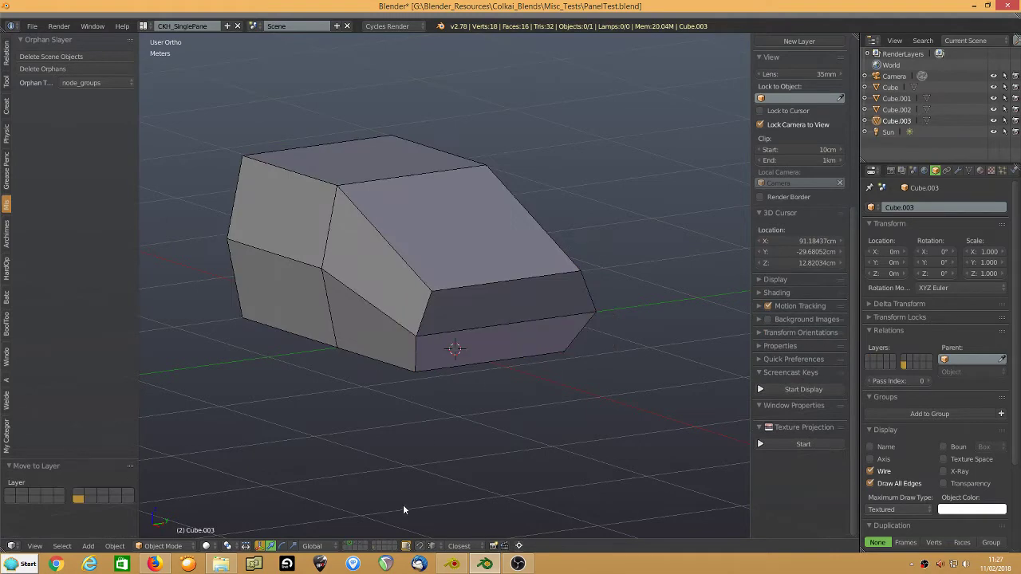
# - Show only layer 16 and turn off Wire and Draw All Edges for the selected duplicate
pyautogui.click(373, 548)
pyautogui.moveTo(414, 325); pyautogui.dragTo(416, 327)
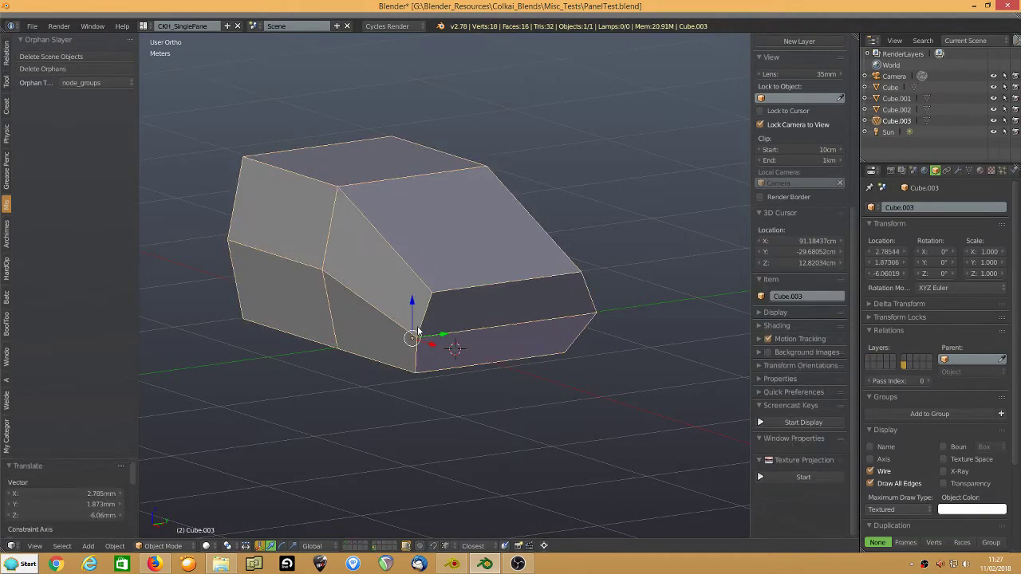
pyautogui.click(875, 483)
pyautogui.click(871, 471)
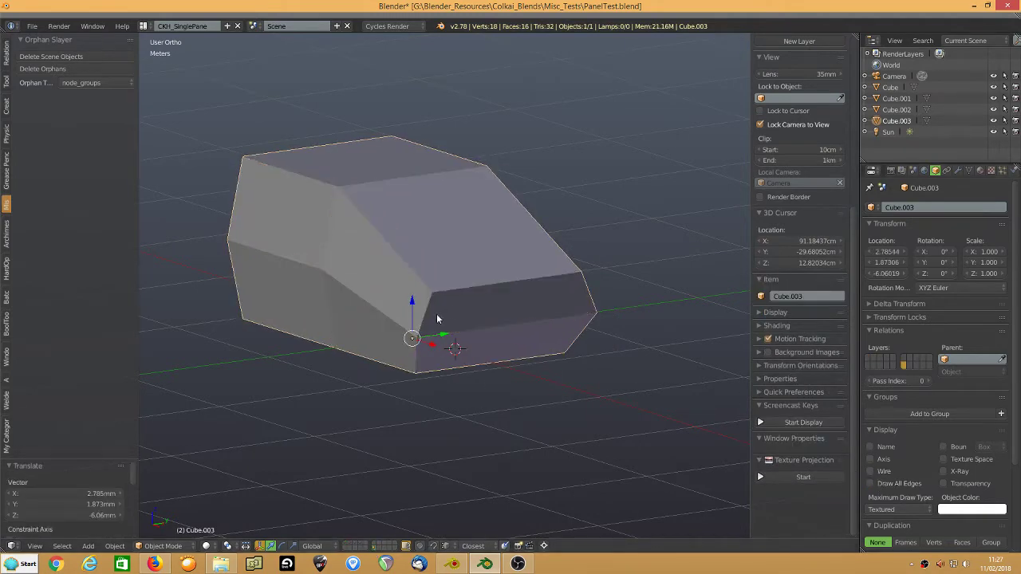
# - In Edit Mode, knife-cut a notched panel outline into the upper sloping side face, starting and ending on its lower edge
pyautogui.press('Tab')
pyautogui.scroll(3, 384, 323)
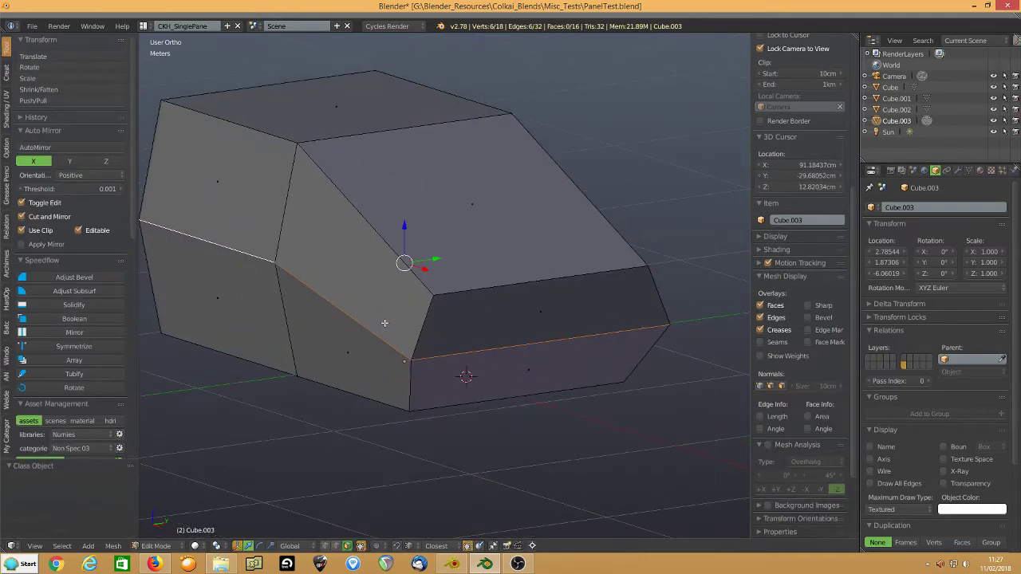
pyautogui.scroll(-2, 384, 323)
pyautogui.moveTo(381, 301); pyautogui.dragTo(414, 323, button='middle')
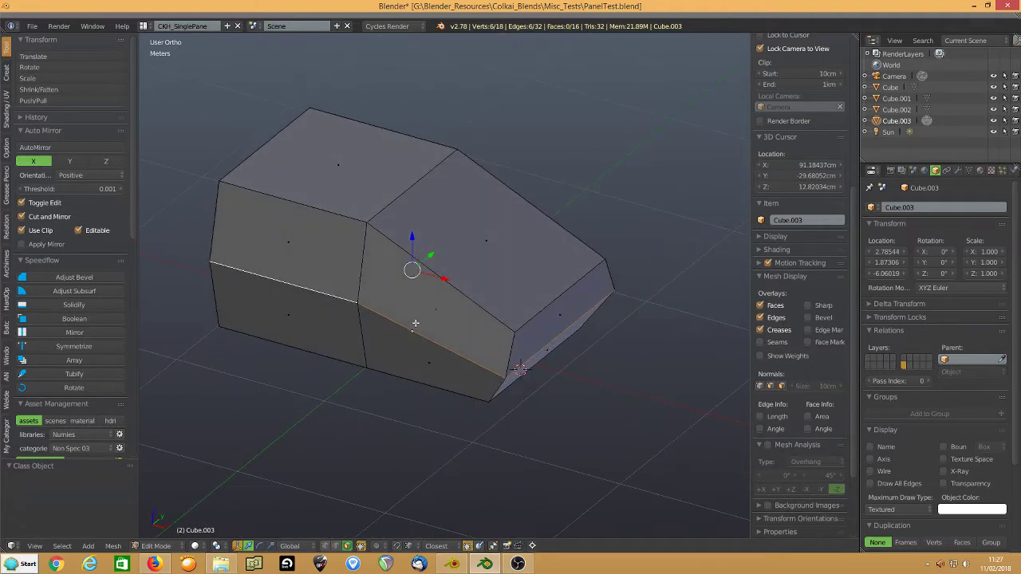
pyautogui.press('k')
pyautogui.click(387, 315)
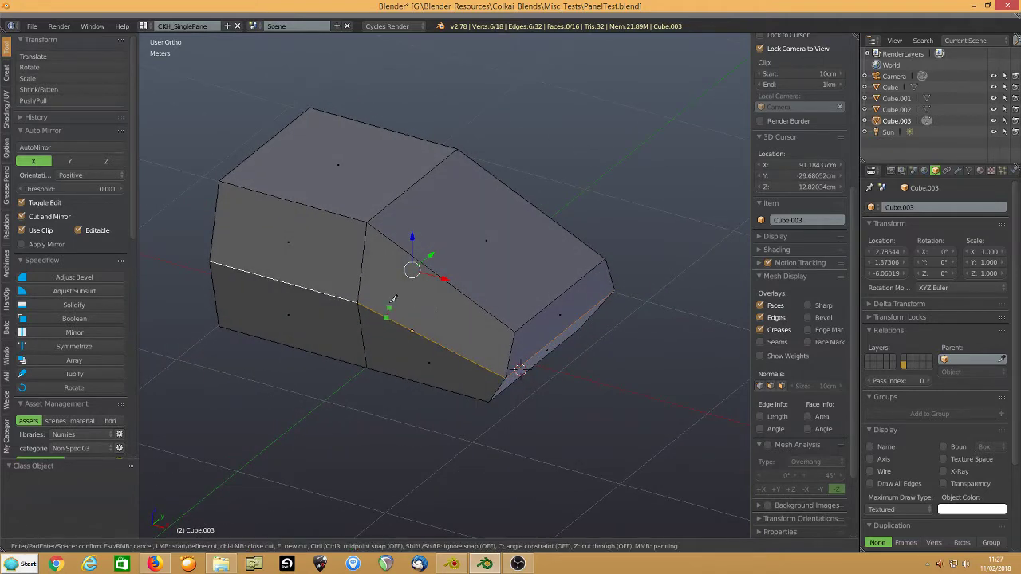
pyautogui.click(392, 293)
pyautogui.click(376, 280)
pyautogui.click(432, 284)
pyautogui.click(415, 332)
pyautogui.press('Return')
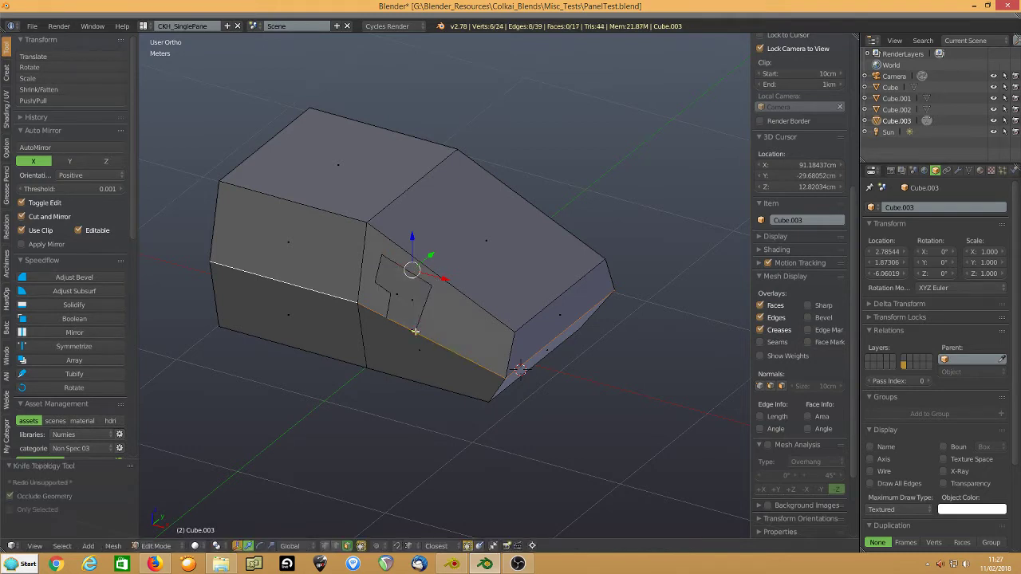
# - Knife-cut a four-sided panel outline into the lower side face, directly below the notched panel
pyautogui.press('k')
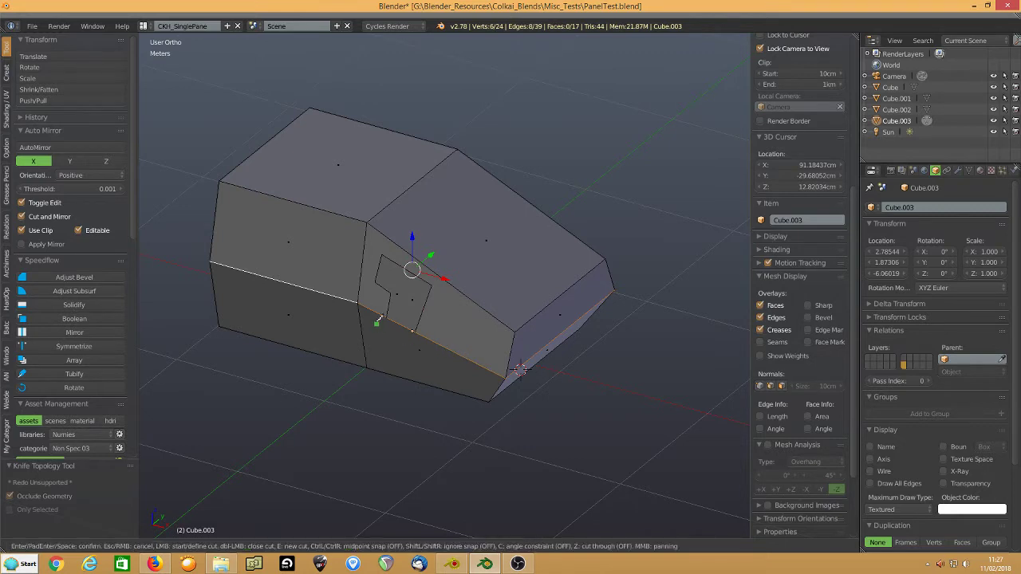
pyautogui.click(374, 321)
pyautogui.click(424, 349)
pyautogui.click(424, 372)
pyautogui.click(378, 361)
pyautogui.press('Return')
# - Knife-cut a stepped line across the lower side face, from its upper edge to the bottom edge
pyautogui.press('k')
pyautogui.click(455, 359)
pyautogui.click(453, 381)
pyautogui.click(428, 377)
pyautogui.click(429, 384)
pyautogui.press('Return')
# - Knife-cut a straight line across the lower side face near the nose, from its upper edge to its bottom edge
pyautogui.press('k')
pyautogui.click(486, 369)
pyautogui.click(476, 394)
pyautogui.press('Return')
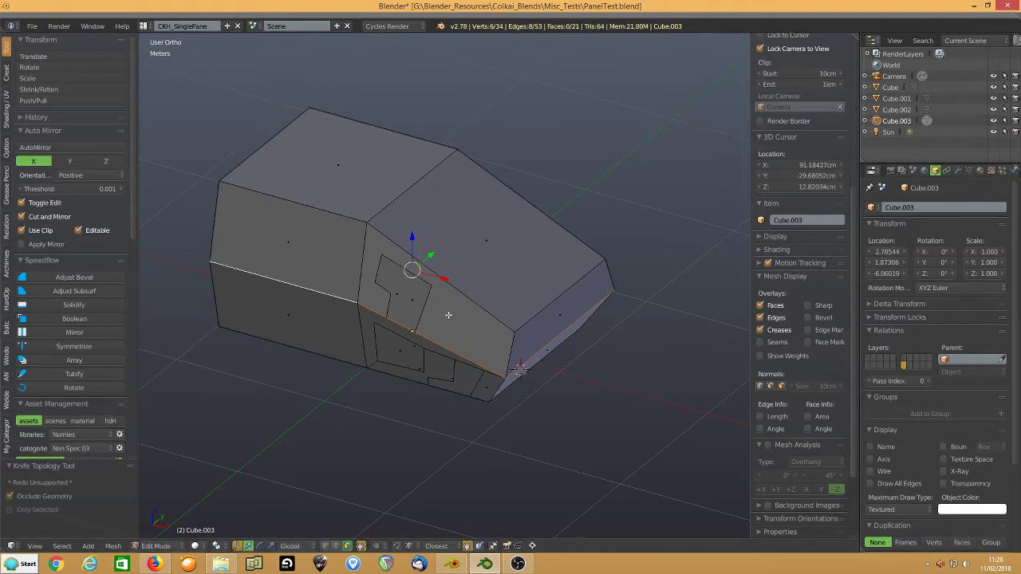
# - Knife-cut a panel with a zigzag lower edge into the upper side face, between the notched panel and the nose
pyautogui.press('k')
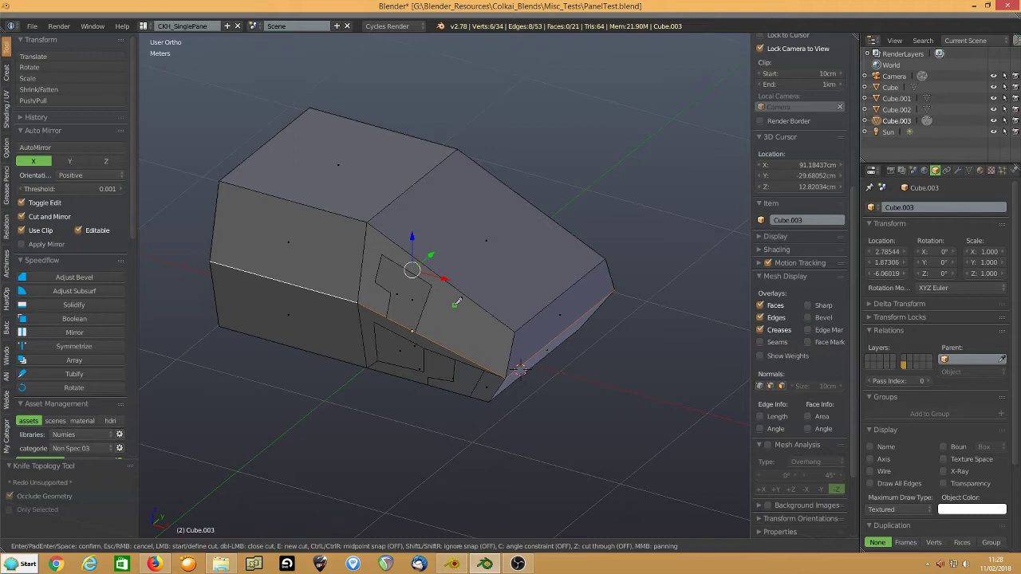
pyautogui.click(454, 305)
pyautogui.click(484, 321)
pyautogui.click(475, 343)
pyautogui.click(463, 323)
pyautogui.click(436, 329)
pyautogui.press('Return')
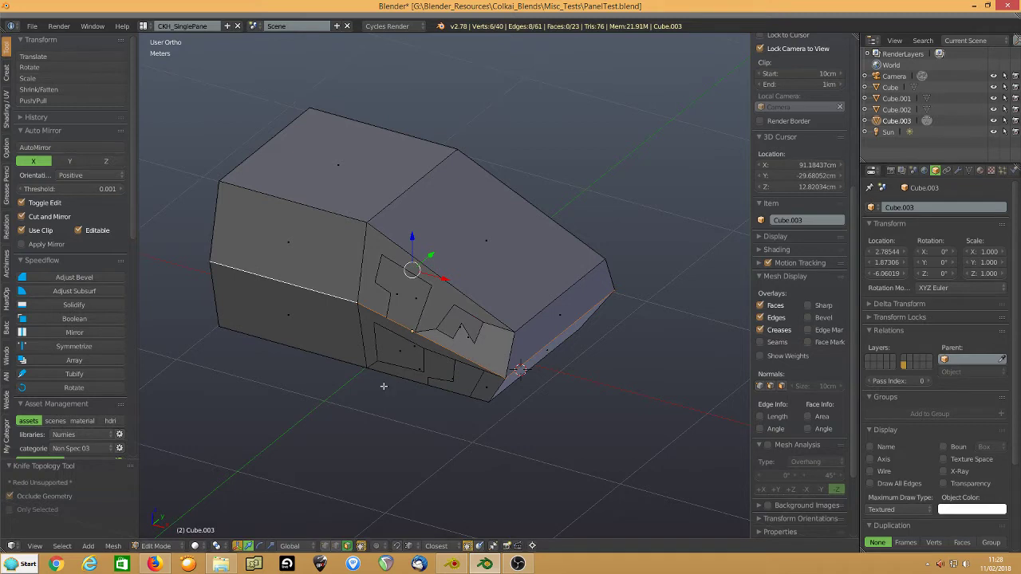
# - In vertex select mode, connect the zigzag panel's lower tip to the nose corner and its upper corner to the notched panel
pyautogui.click(324, 546)
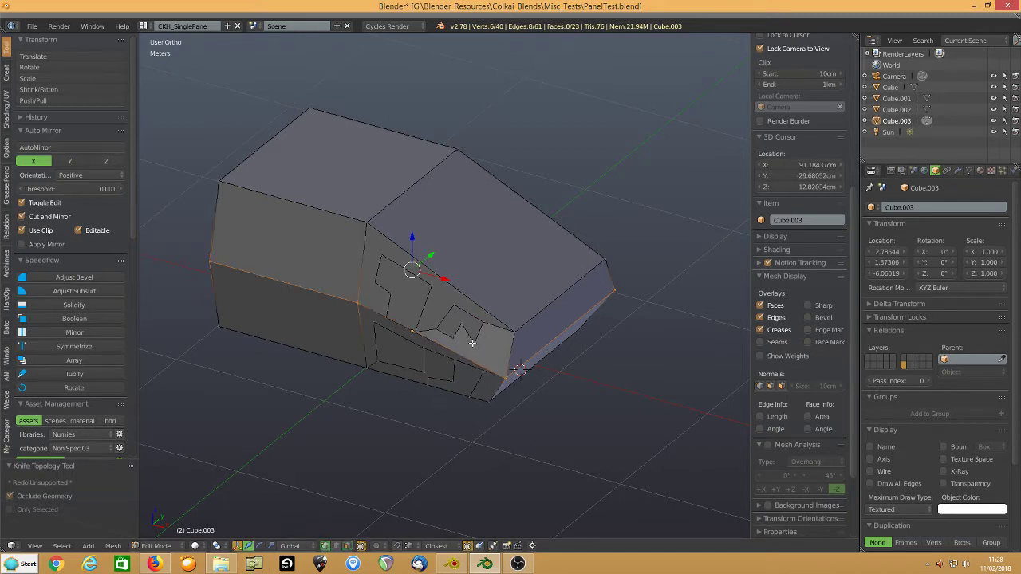
pyautogui.rightClick(472, 342)
pyautogui.keyDown('shift'); pyautogui.rightClick(500, 378); pyautogui.keyUp('shift')
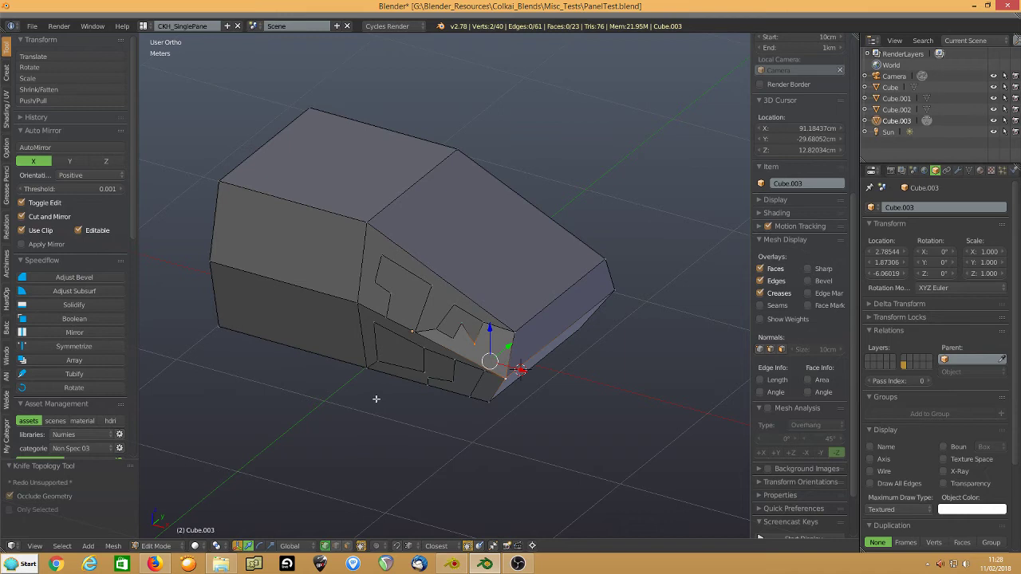
pyautogui.press('j')
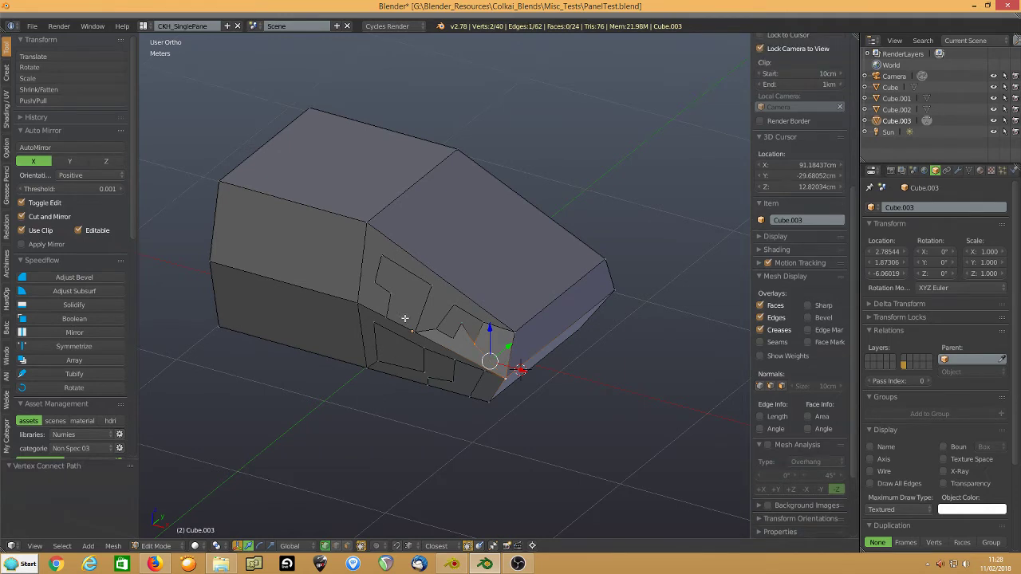
pyautogui.rightClick(442, 308)
pyautogui.keyDown('shift'); pyautogui.rightClick(436, 289); pyautogui.keyUp('shift')
pyautogui.press('j')
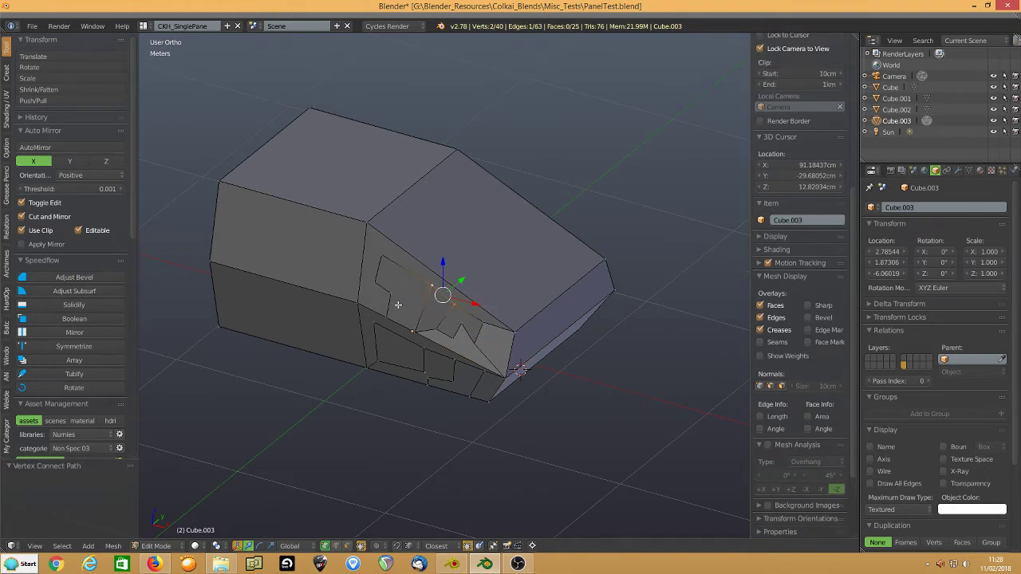
# - Select the whole mesh and make its normals consistent
pyautogui.press('a')
pyautogui.press('a')
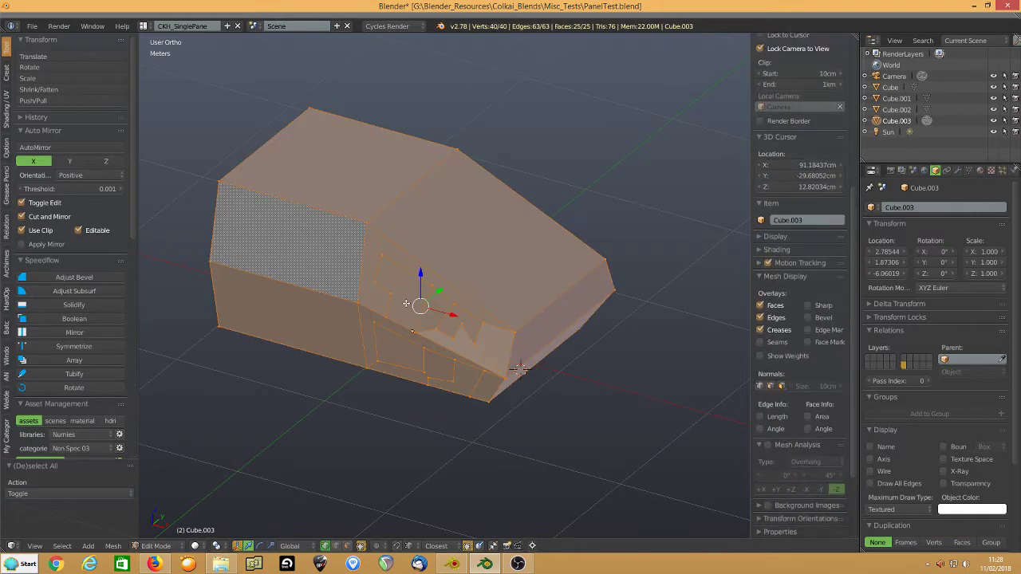
pyautogui.hotkey('ctrl', 'n')
# - Select only the upper front nose face in face select mode and align the view to it
pyautogui.moveTo(493, 311)
pyautogui.mouseDown(button='middle')
pyautogui.moveTo(478, 323)
pyautogui.moveTo(490, 318)
pyautogui.mouseUp(button='middle')
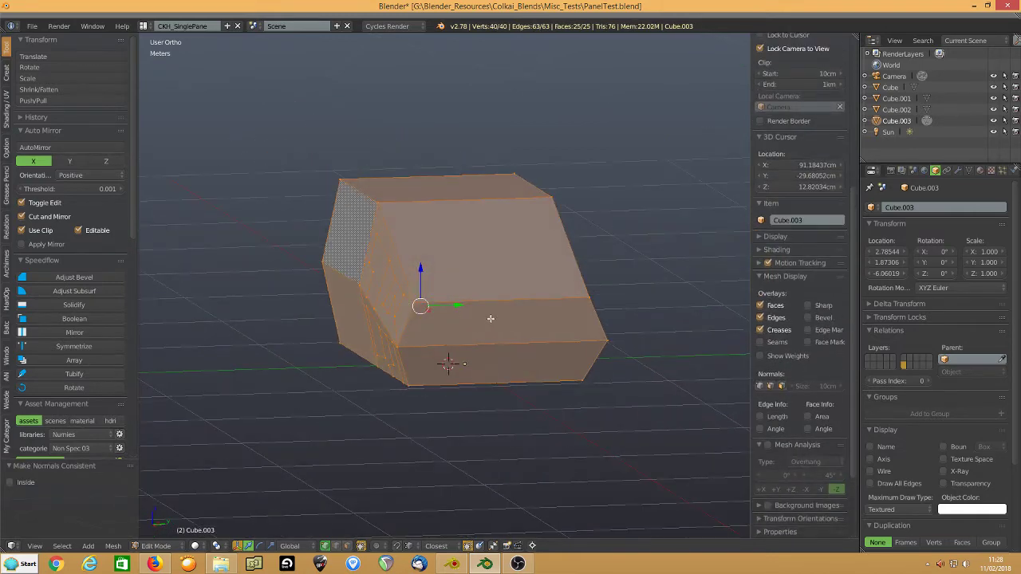
pyautogui.scroll(1, 467, 326)
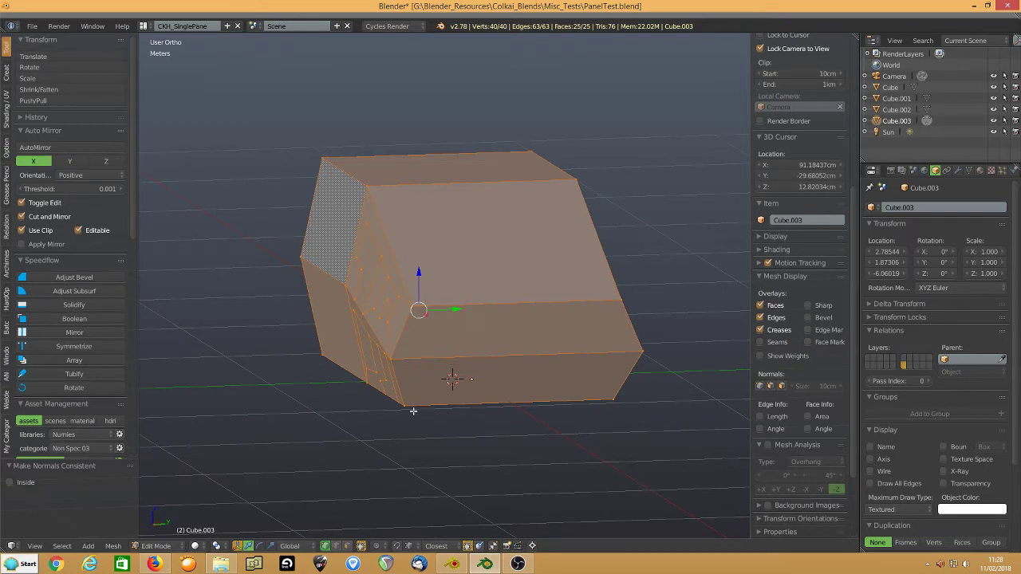
pyautogui.press('a')
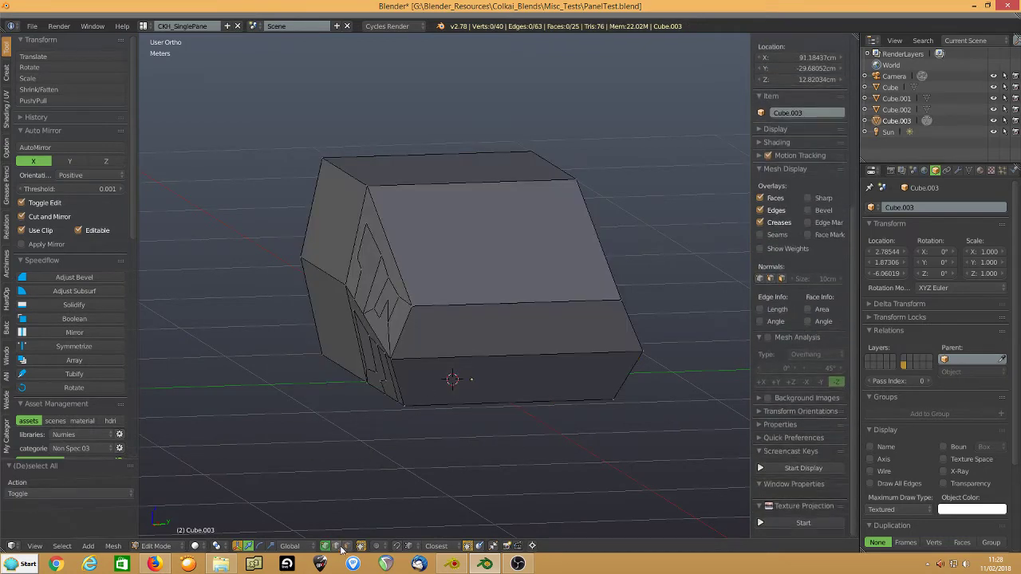
pyautogui.rightClick(464, 313)
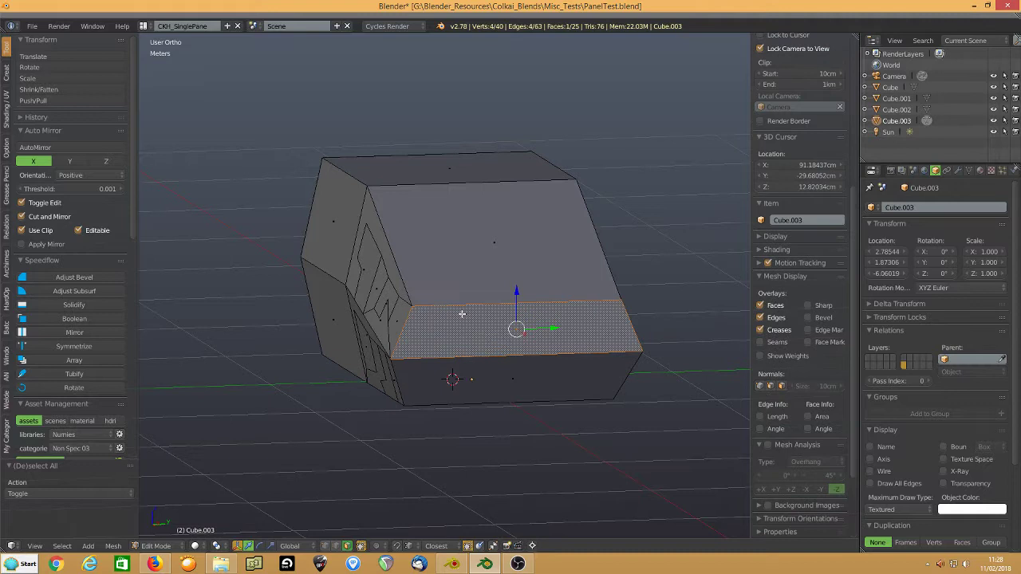
pyautogui.press('shift+KP_7')
pyautogui.scroll(2, 501, 326)
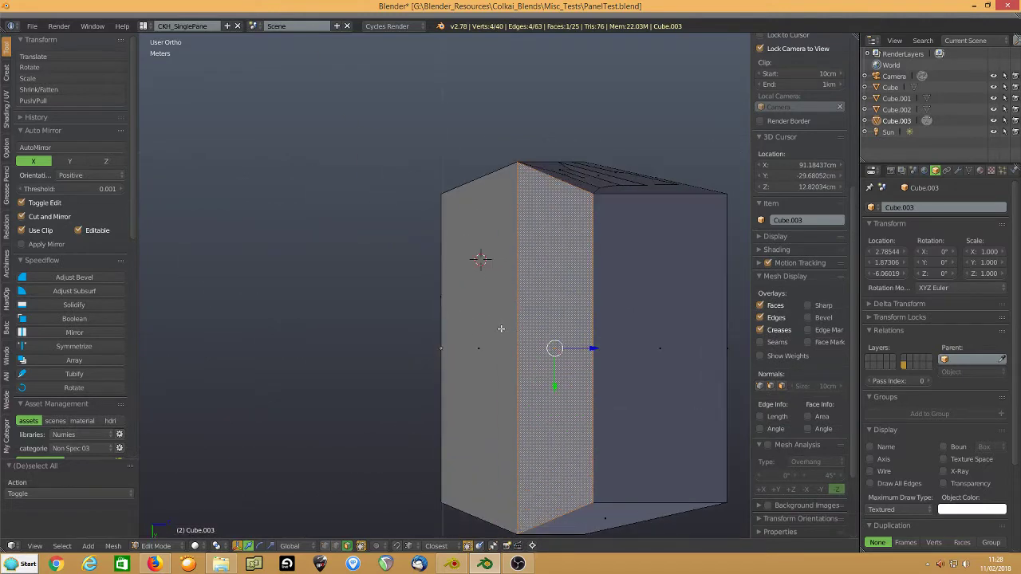
pyautogui.keyDown('shift'); pyautogui.moveTo(564, 314); pyautogui.dragTo(412, 311, button='middle'); pyautogui.keyUp('shift')
# - Knife-cut a closed L-shaped outline into the upper nose face near its side end, using the angle constraint
pyautogui.press('k')
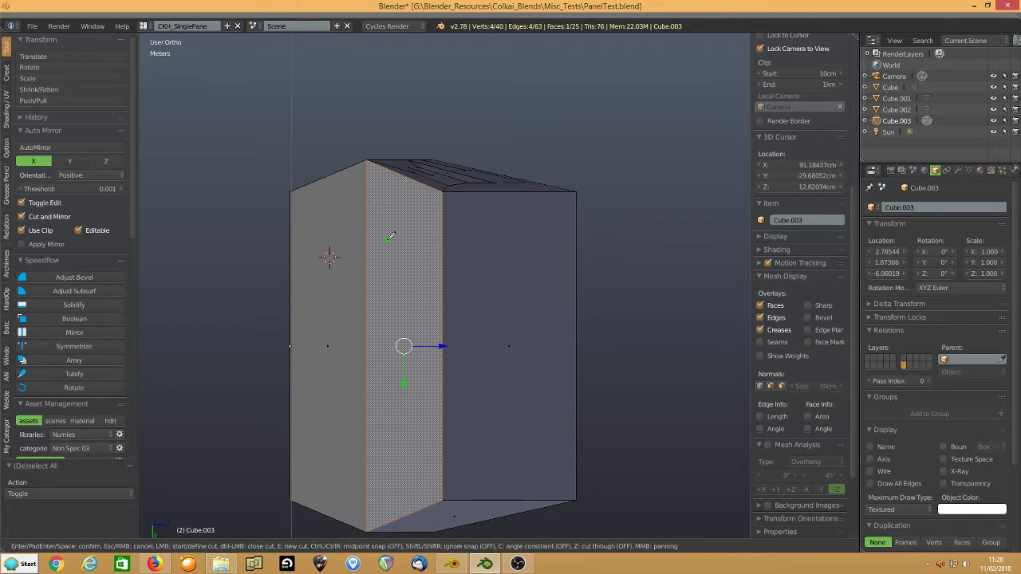
pyautogui.click(384, 221)
pyautogui.press('c')
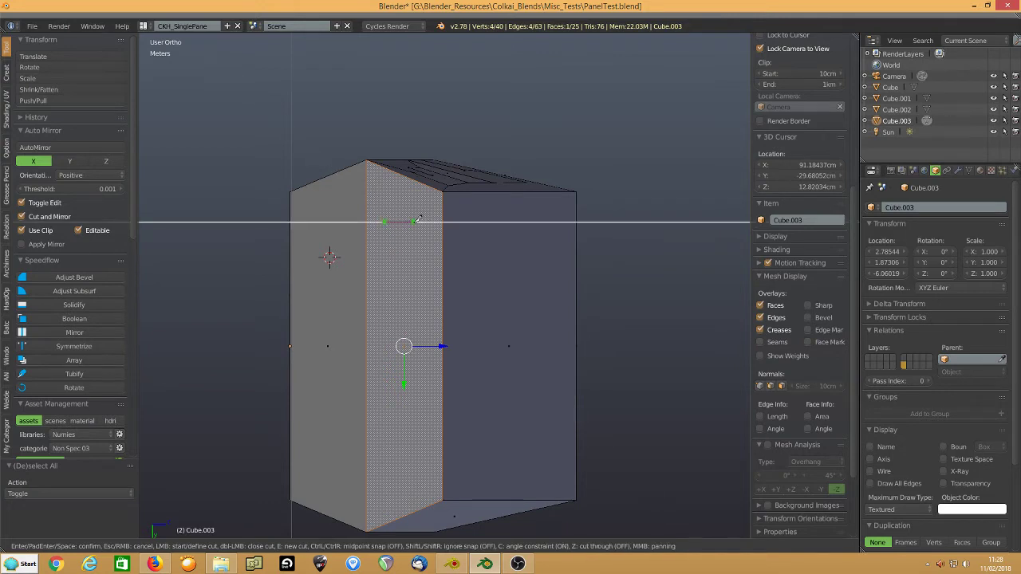
pyautogui.click(413, 221)
pyautogui.click(415, 246)
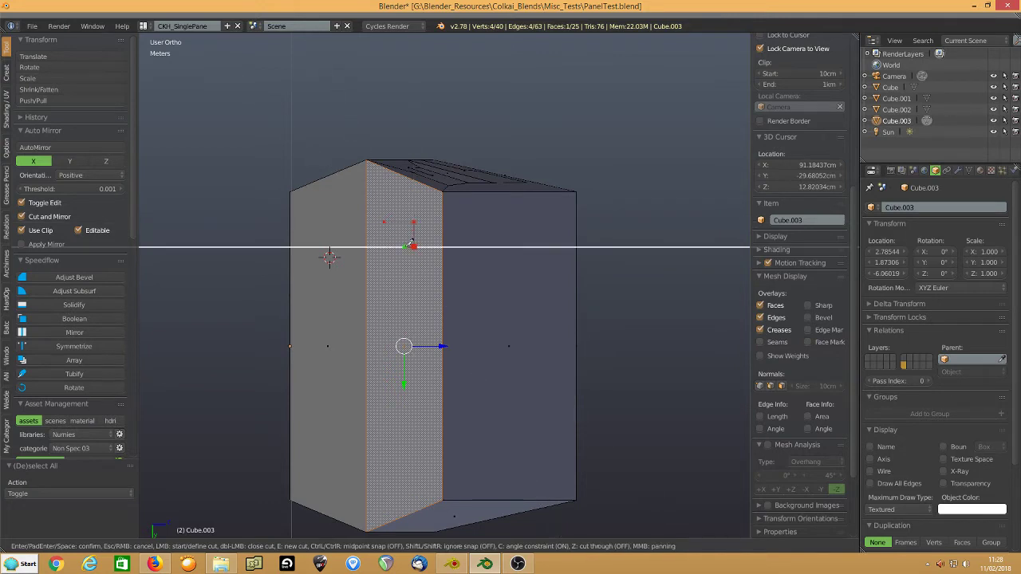
pyautogui.click(405, 247)
pyautogui.click(406, 271)
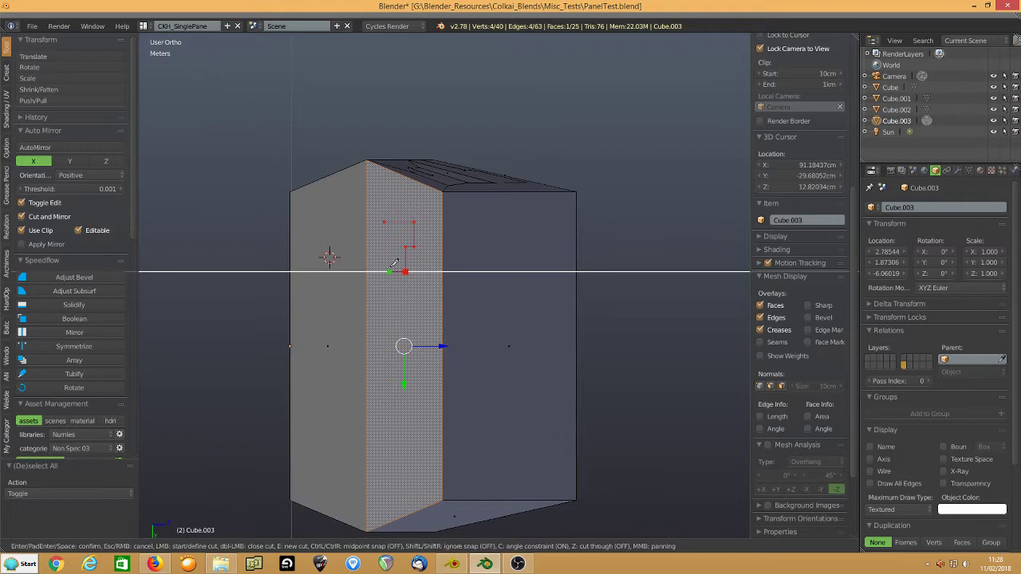
pyautogui.click(384, 272)
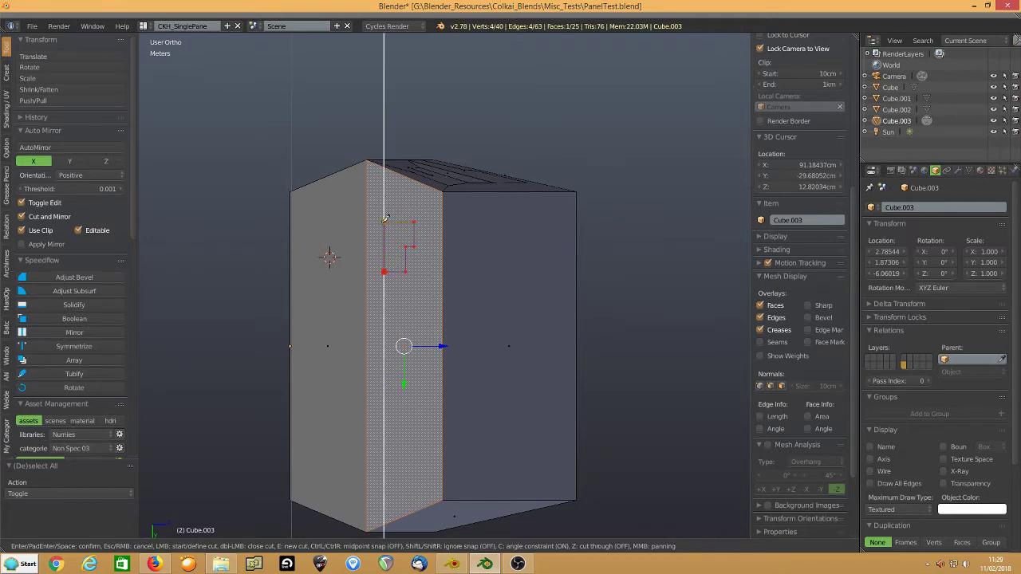
pyautogui.click(384, 222)
pyautogui.press('Return')
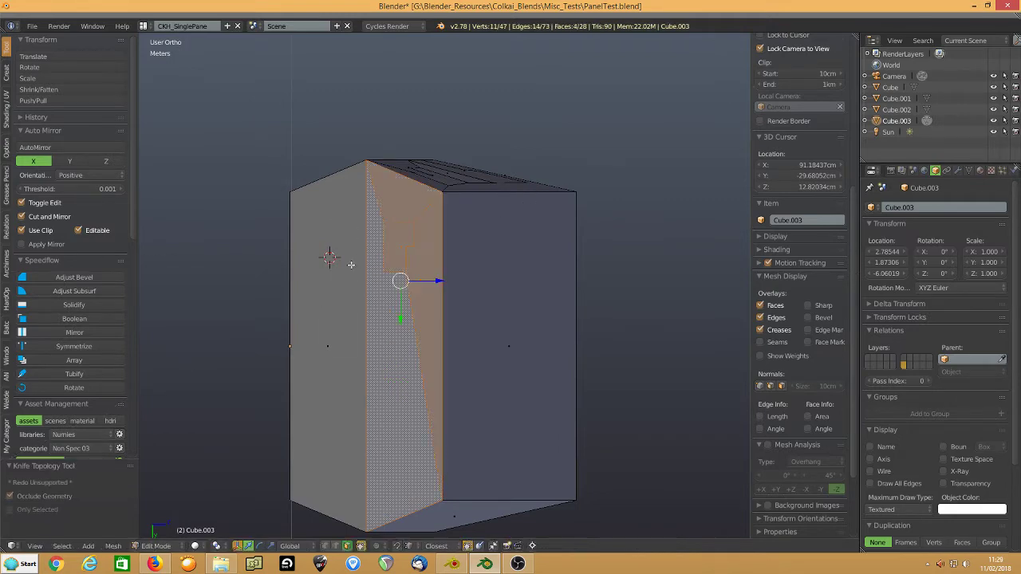
# - Select the whole mesh and symmetrize it
pyautogui.moveTo(353, 312); pyautogui.dragTo(375, 303, button='middle')
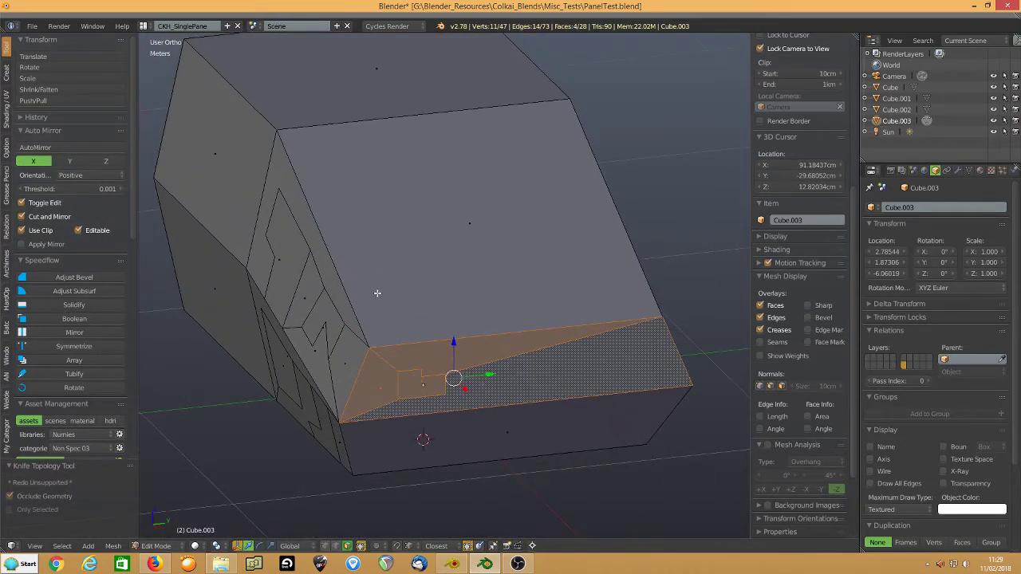
pyautogui.press('a')
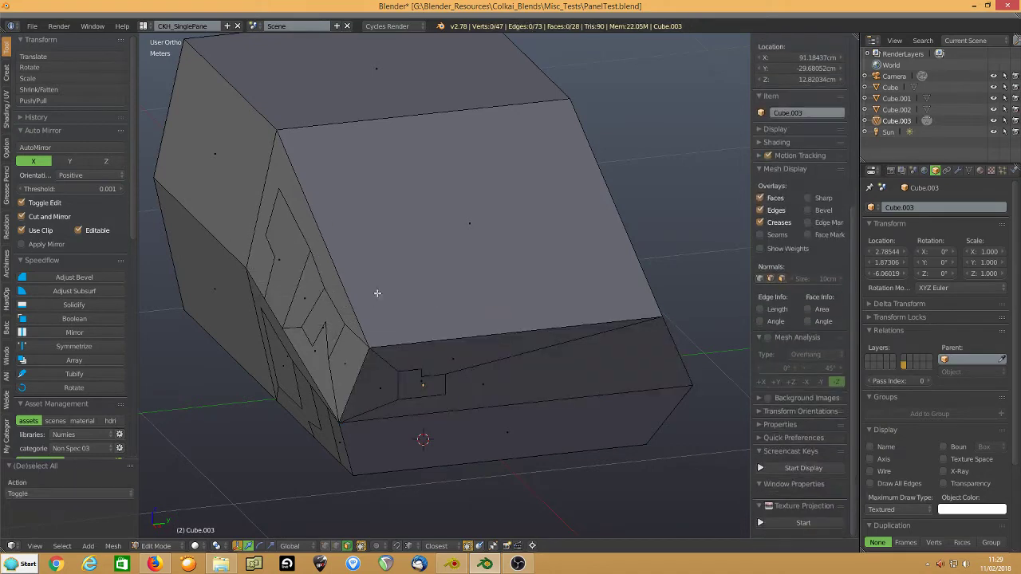
pyautogui.press('a')
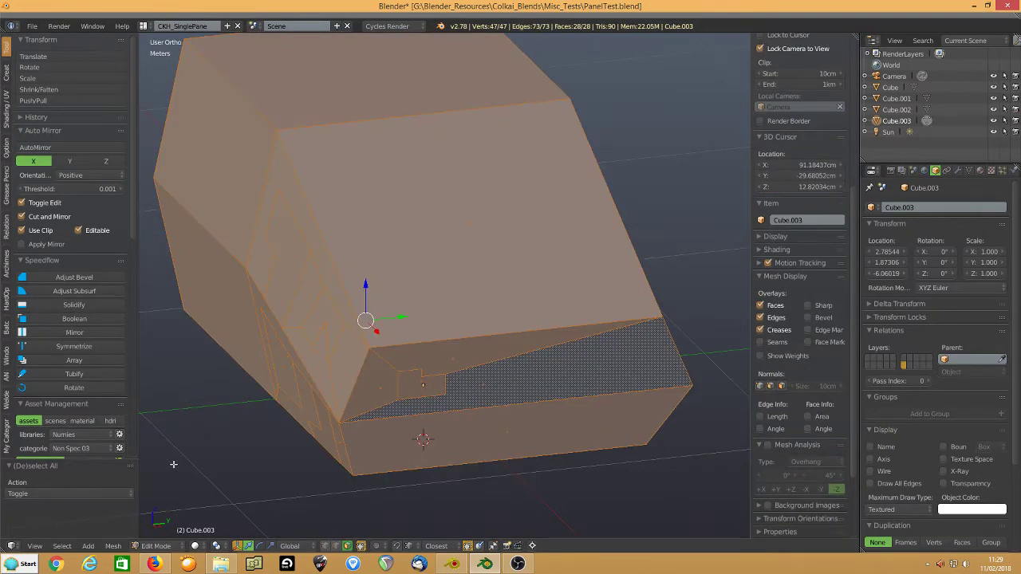
pyautogui.click(118, 547)
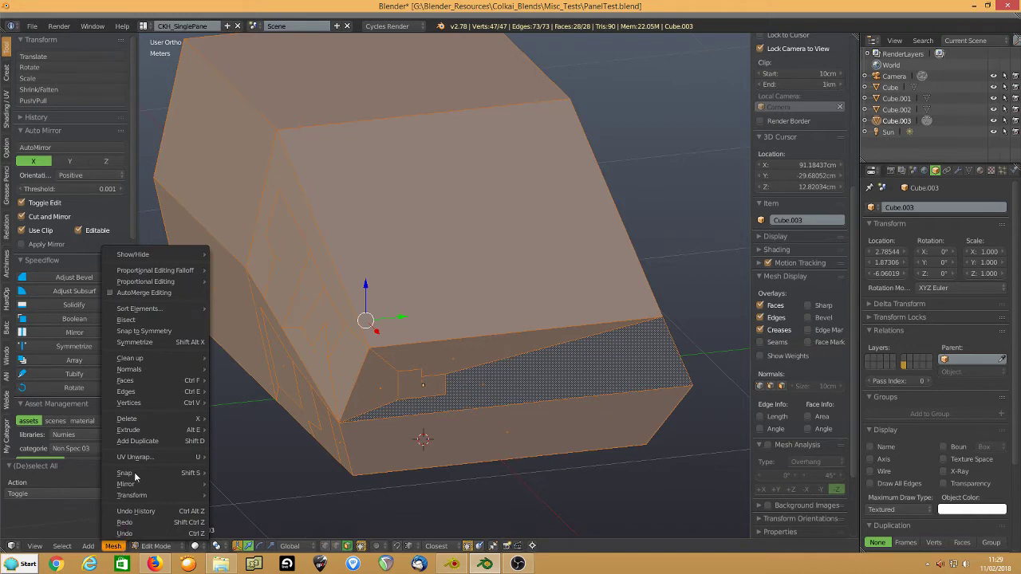
pyautogui.moveTo(133, 386)
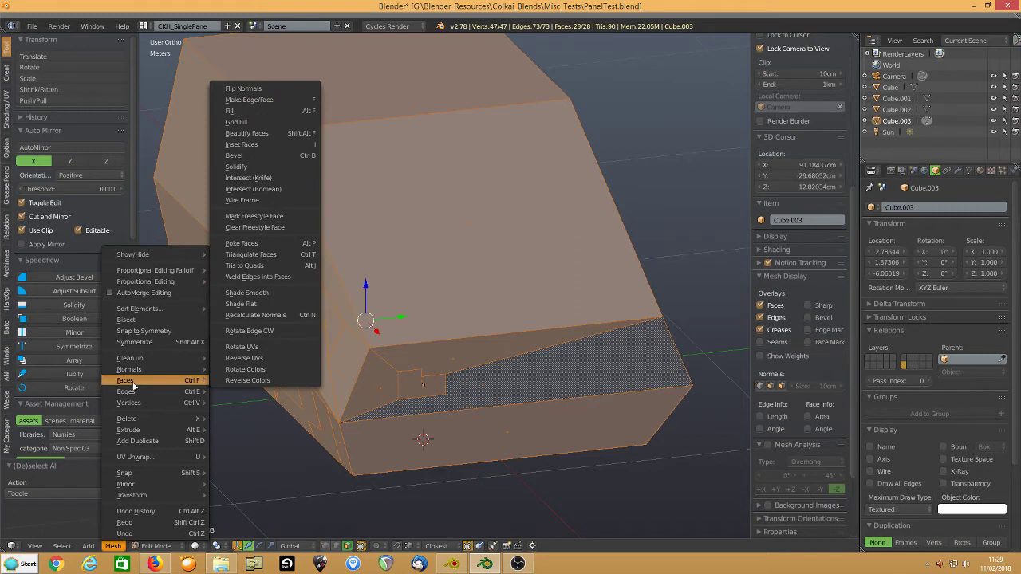
pyautogui.click(127, 342)
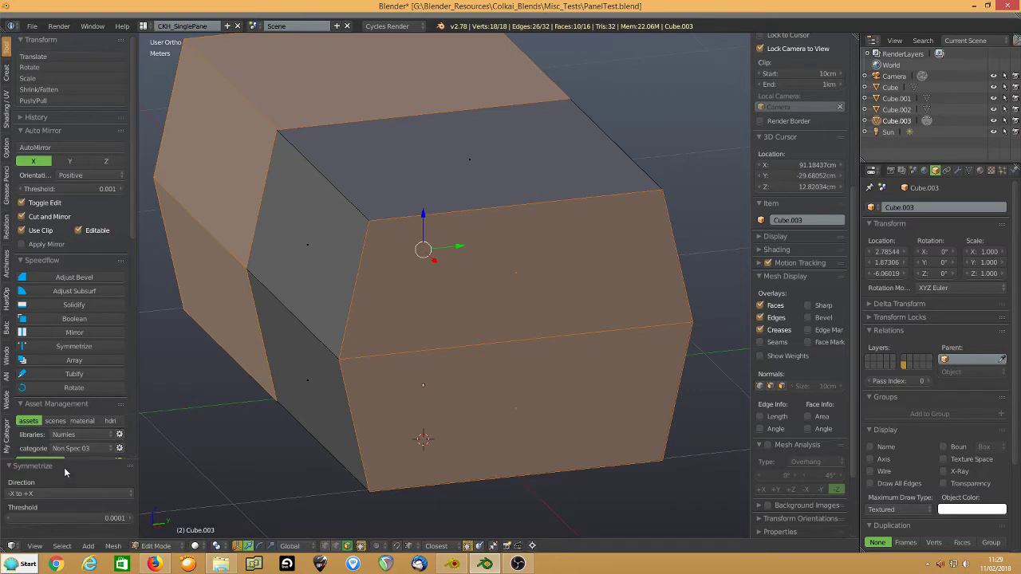
# - Try the +X to -X Symmetrize direction, then set it to -Y to +Y to mirror the panel detail across the hull's width
pyautogui.moveTo(64, 460); pyautogui.dragTo(67, 350)
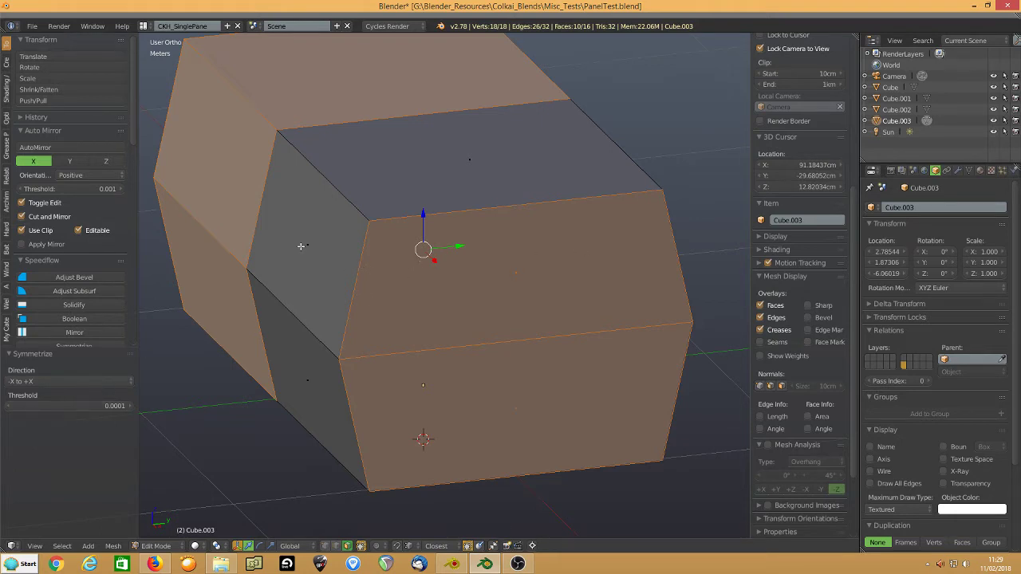
pyautogui.press('F6')
pyautogui.moveTo(326, 254); pyautogui.dragTo(193, 160)
pyautogui.click(254, 177)
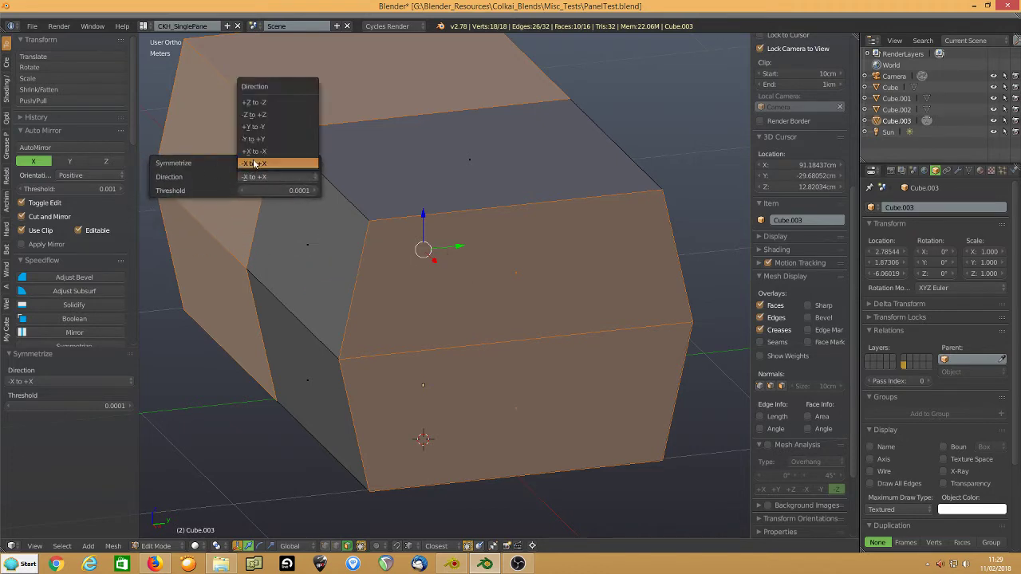
pyautogui.click(256, 152)
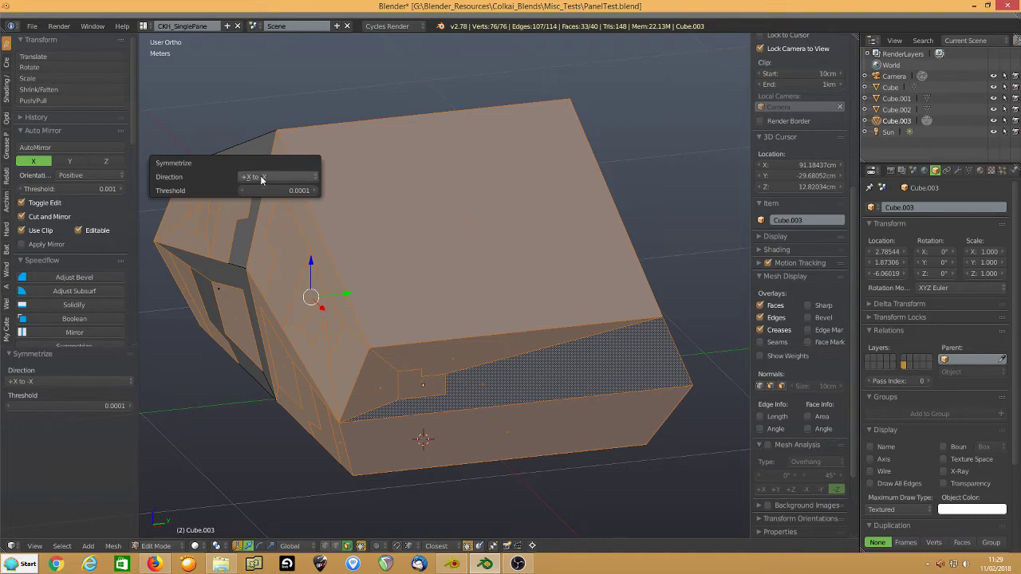
pyautogui.click(261, 177)
pyautogui.click(258, 142)
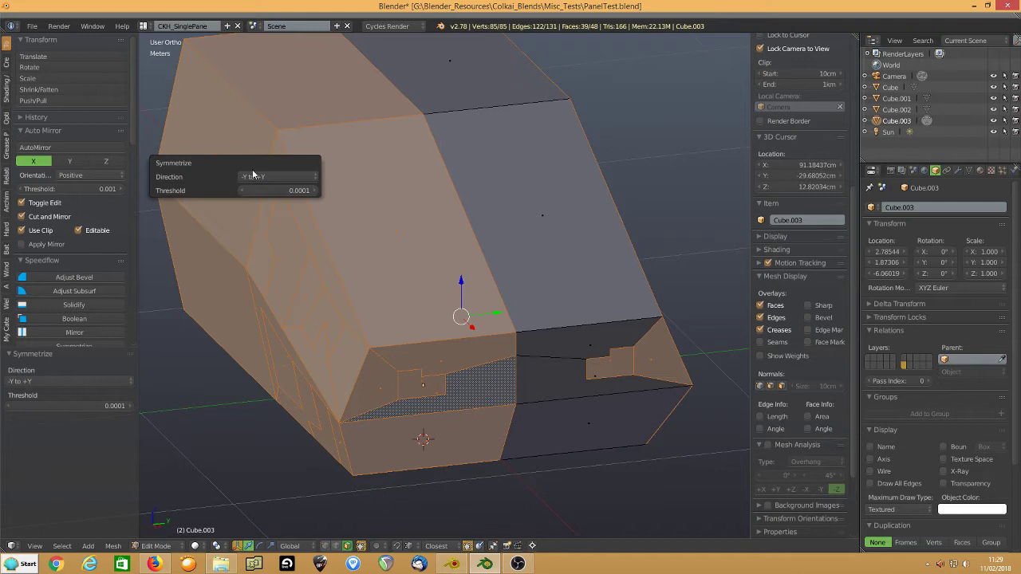
# - Reselect the whole mesh and symmetrize it again from +X to -X to copy the panel detail to the rear
pyautogui.scroll(-3, 314, 285)
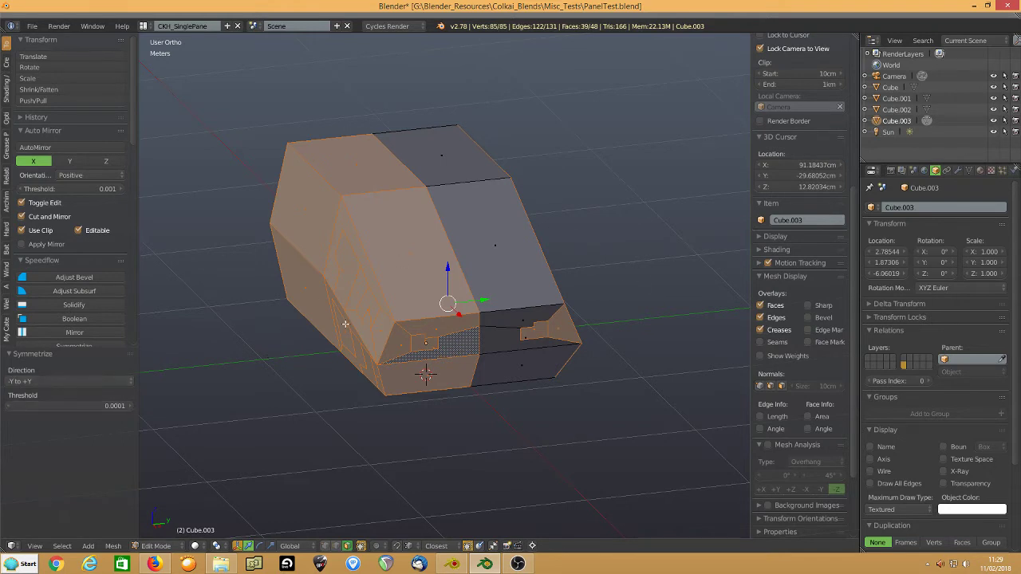
pyautogui.moveTo(346, 319); pyautogui.dragTo(274, 338, button='middle')
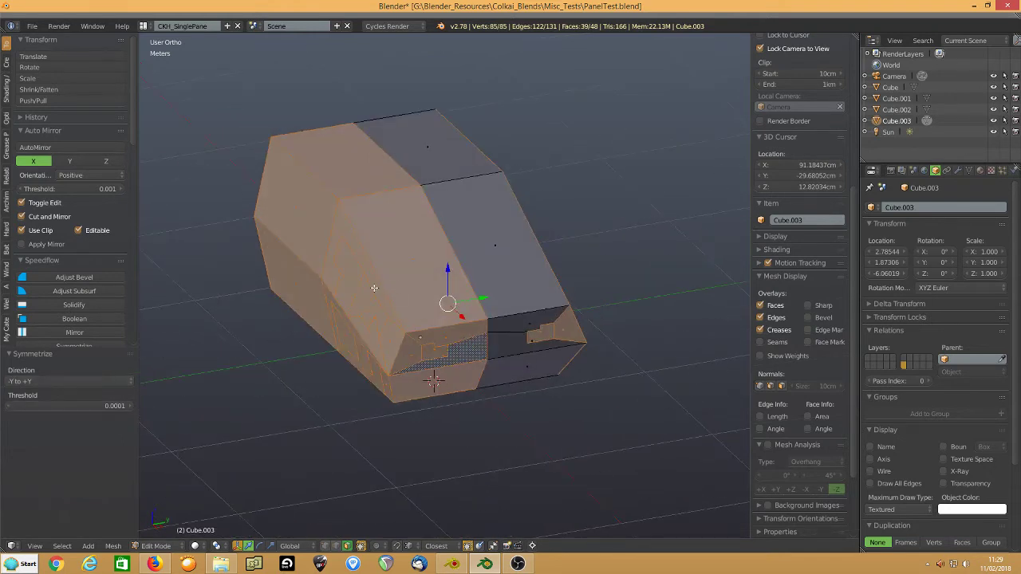
pyautogui.press('a')
pyautogui.press('a')
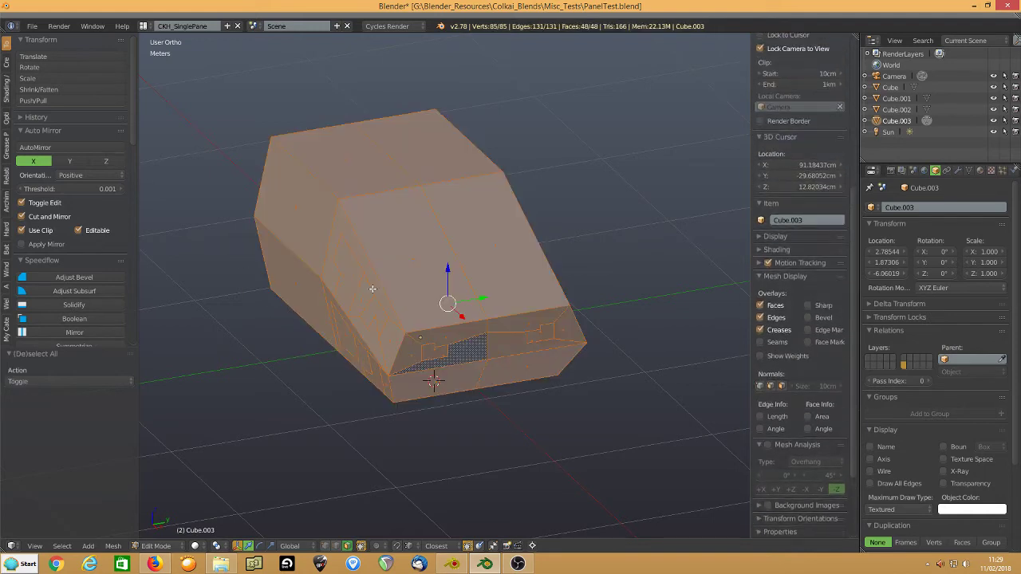
pyautogui.click(110, 549)
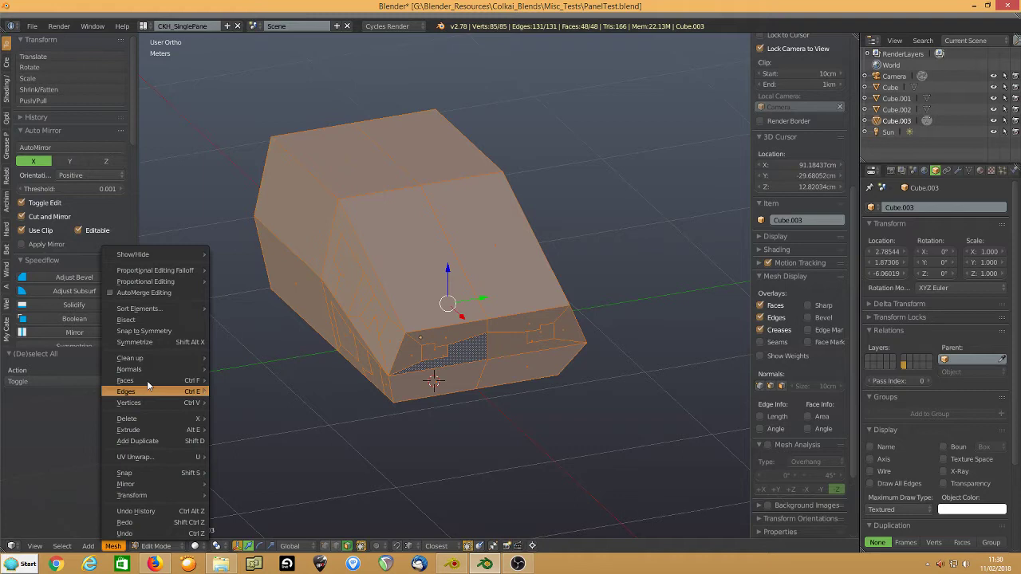
pyautogui.click(155, 342)
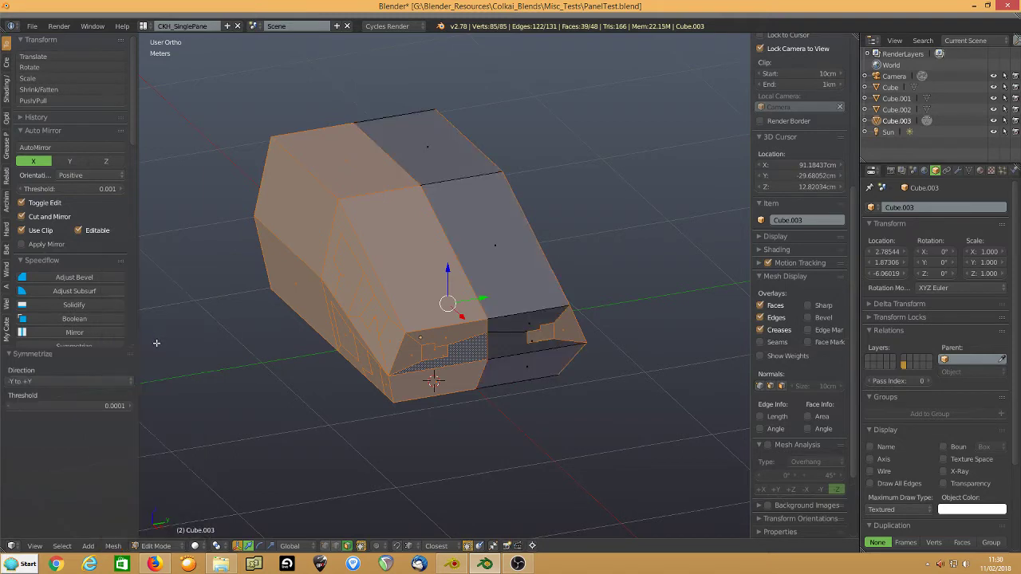
pyautogui.click(41, 382)
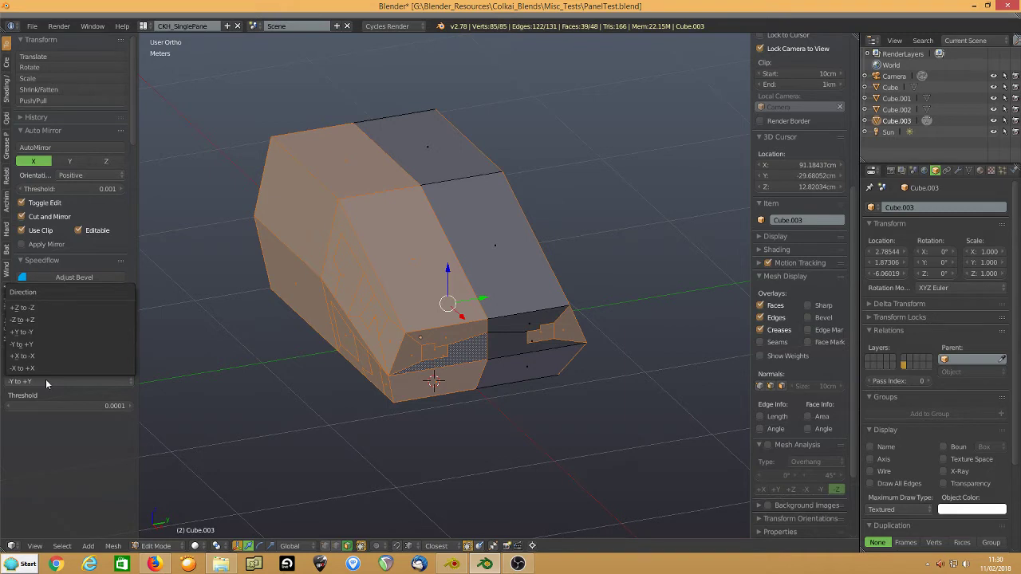
pyautogui.click(43, 368)
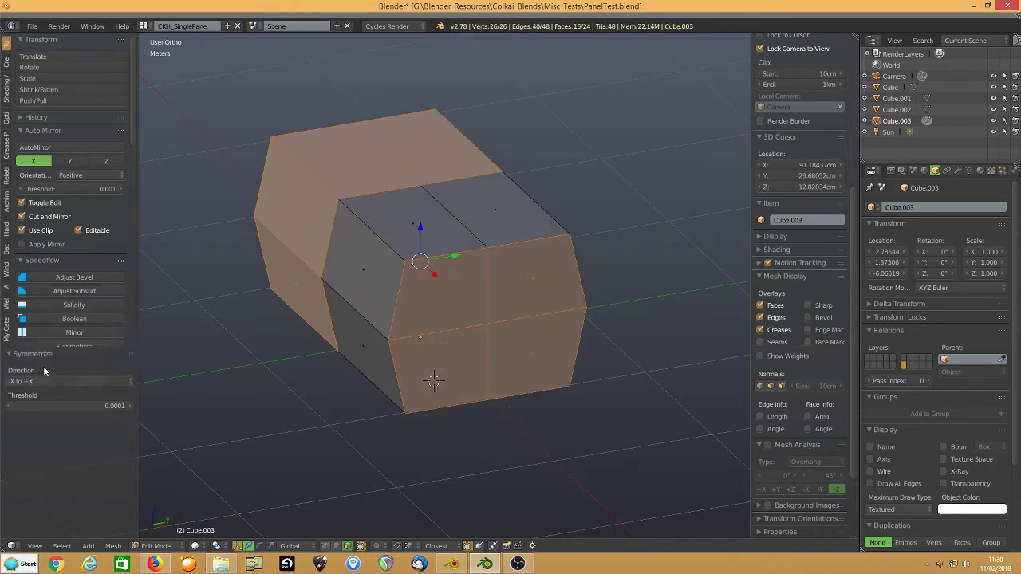
pyautogui.click(39, 381)
pyautogui.click(38, 355)
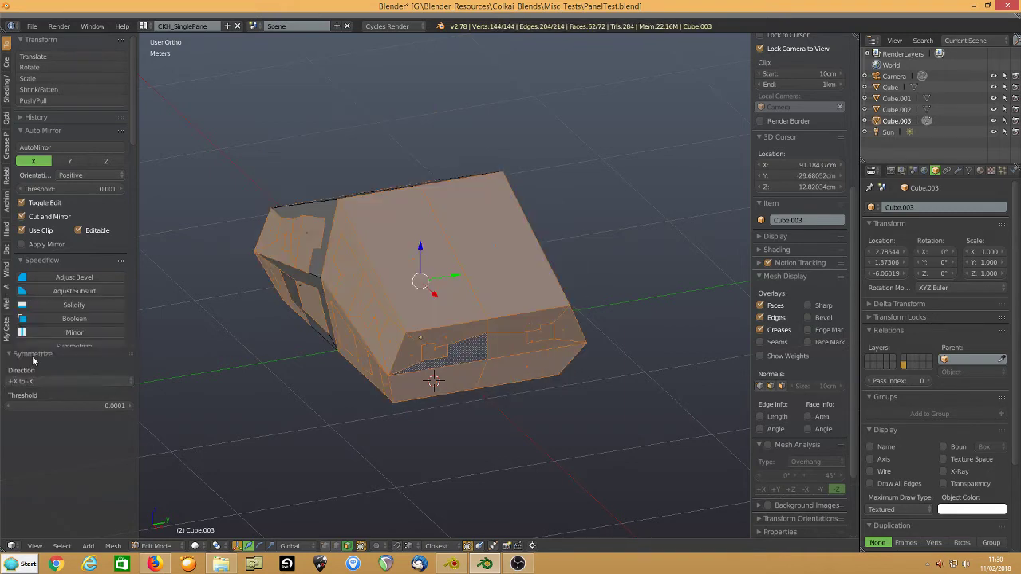
# - Select only the near half of the large sloping front face and inset it by about 11.46 cm
pyautogui.moveTo(246, 346); pyautogui.dragTo(266, 333, button='middle')
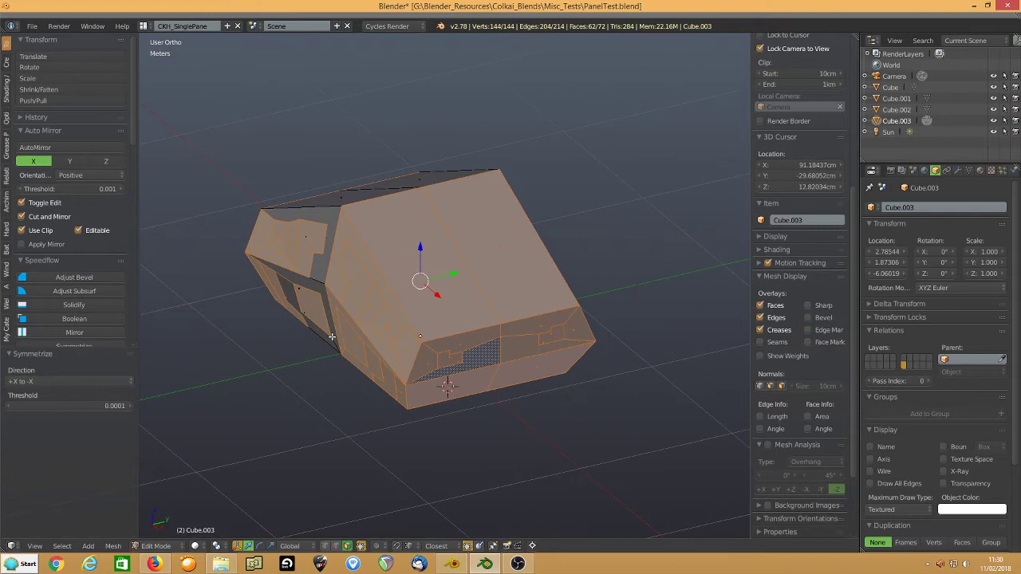
pyautogui.press('a')
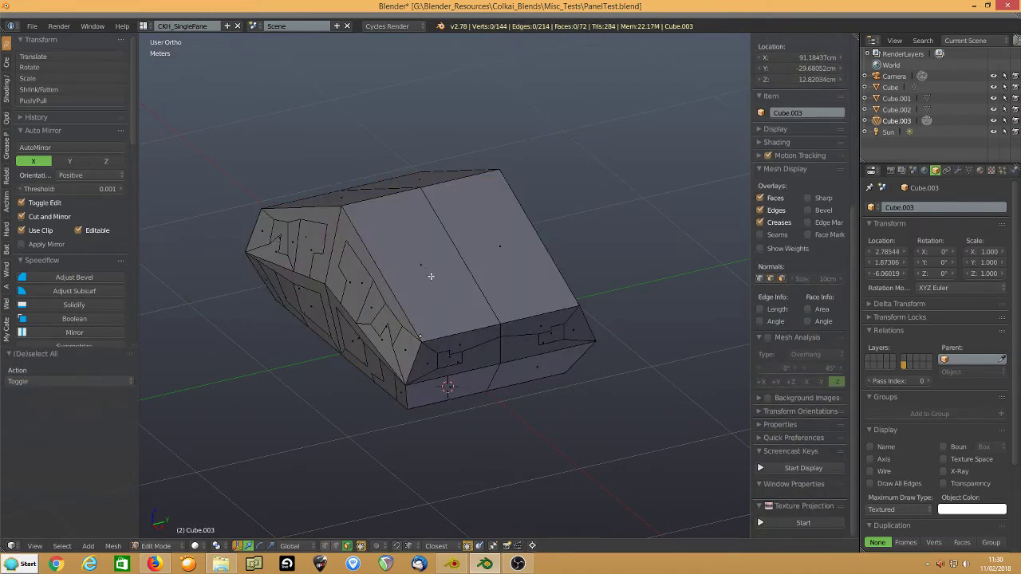
pyautogui.rightClick(431, 276)
pyautogui.press('i')
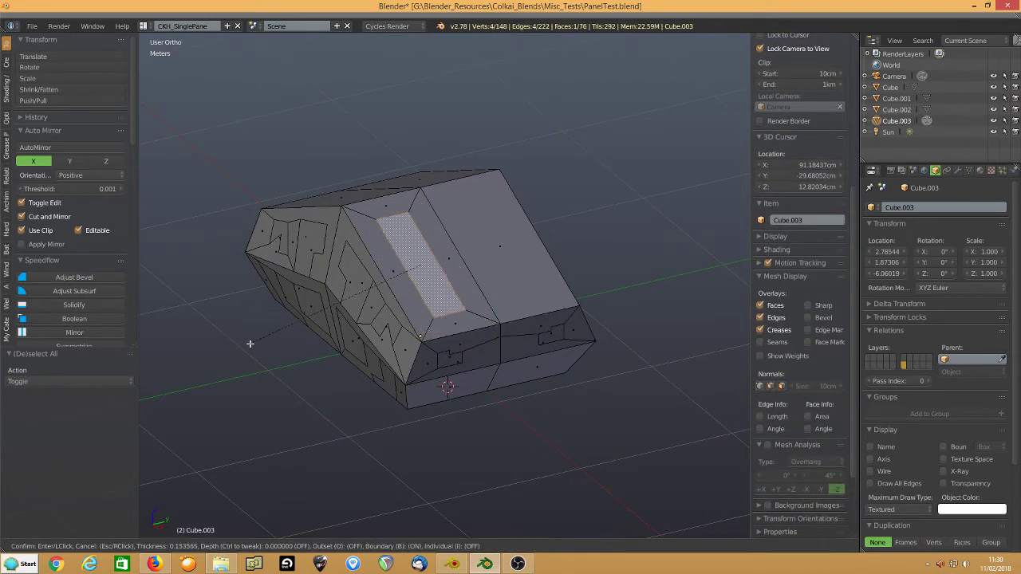
pyautogui.click(246, 345)
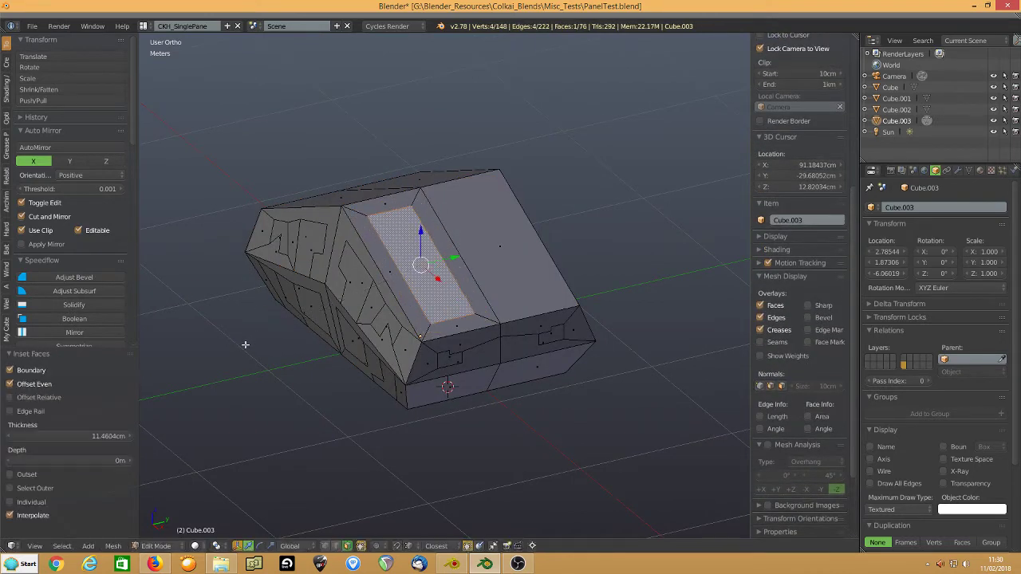
# - In edge select mode, move the inset panel's upper edge about 25.9 cm down the slope along X in Normal orientation
pyautogui.click(336, 545)
pyautogui.rightClick(402, 212)
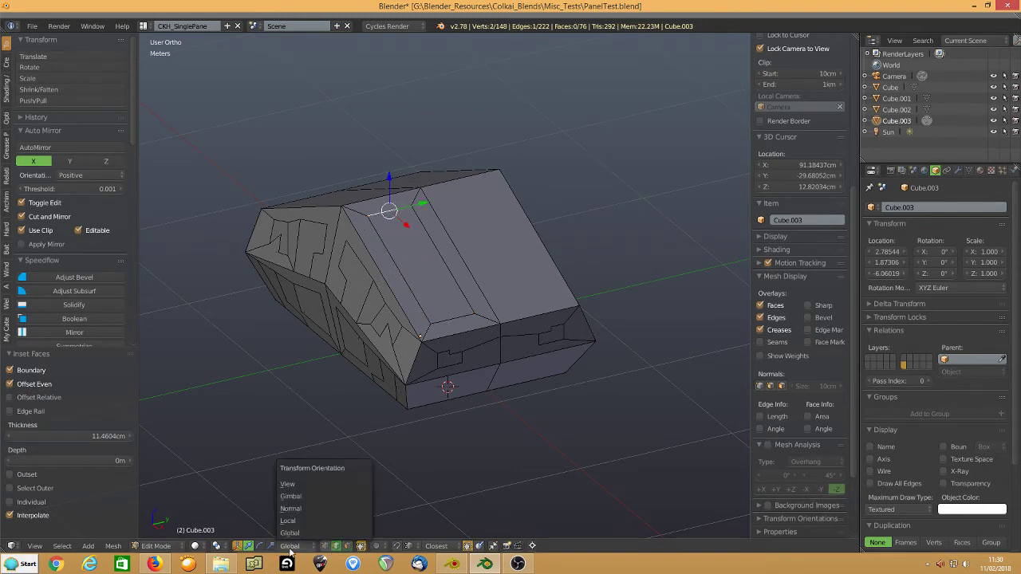
pyautogui.click(291, 508)
pyautogui.moveTo(406, 239); pyautogui.dragTo(442, 333)
# - Edge-slide the inset panel's lower edge up the slope with a factor of about 0.438
pyautogui.rightClick(440, 321)
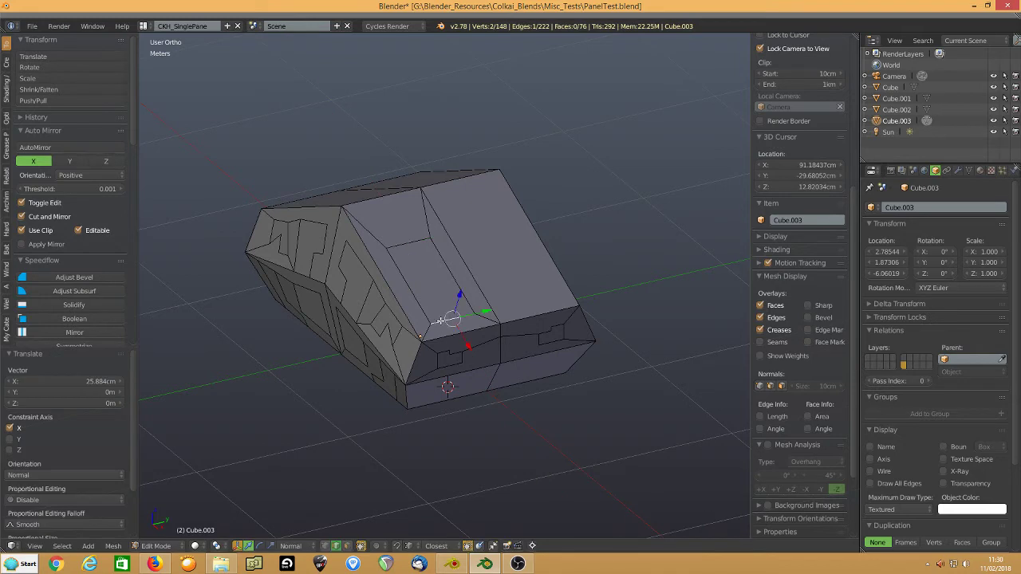
pyautogui.press('g')
pyautogui.press('g')
pyautogui.click(428, 305)
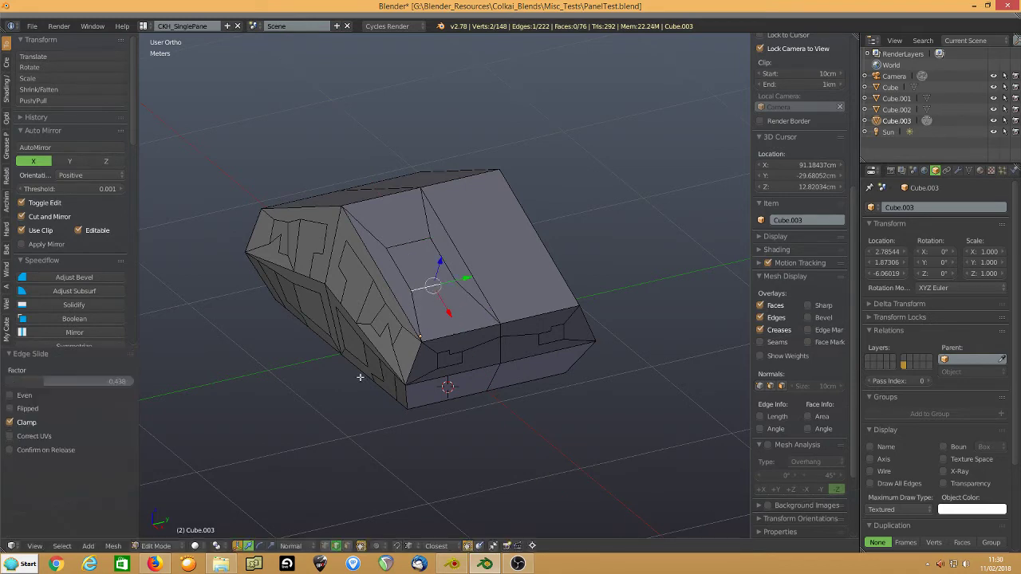
# - In face select mode, extrude the shortened inset panel about 5 cm inward and scale its floor to about 0.864
pyautogui.click(344, 545)
pyautogui.rightClick(421, 273)
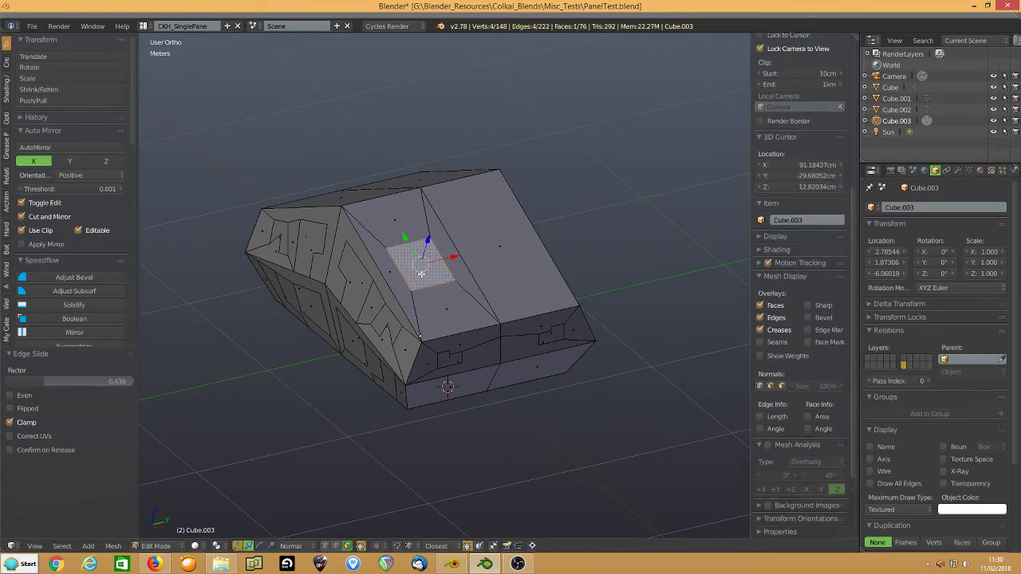
pyautogui.press('e')
pyautogui.click(184, 270)
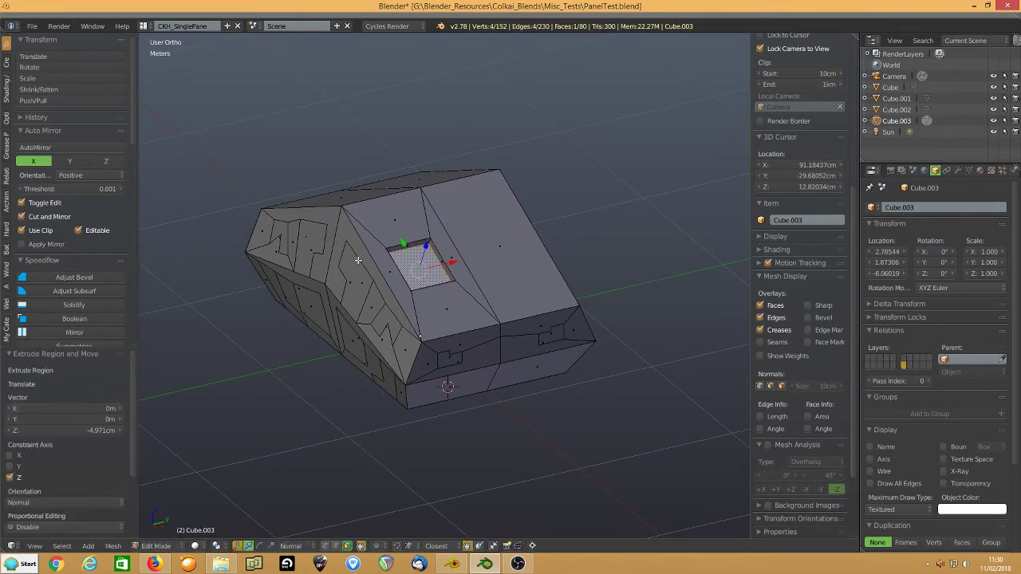
pyautogui.press('s')
pyautogui.click(271, 276)
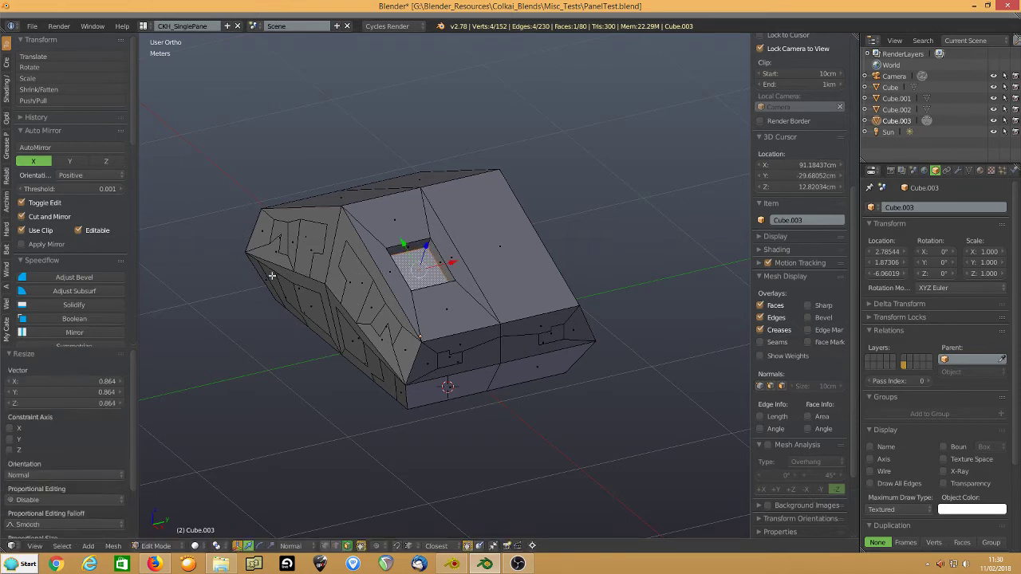
# - Inset the recess floor and extrude its centre about 5.3 cm outward as a block tapered to a scale of about 0.643
pyautogui.press('i')
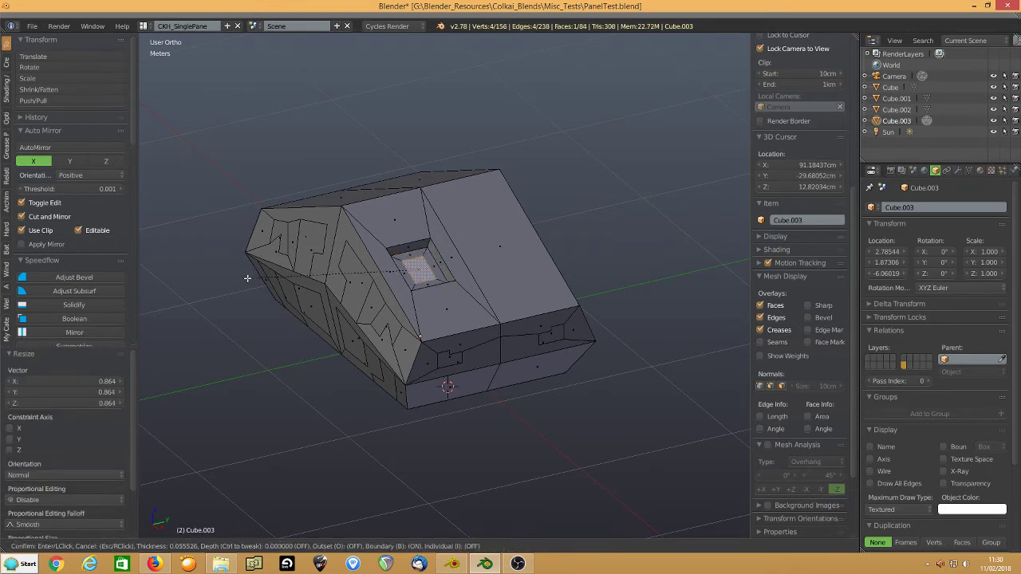
pyautogui.click(252, 275)
pyautogui.press('i')
pyautogui.click(259, 274)
pyautogui.press('e')
pyautogui.click(260, 274)
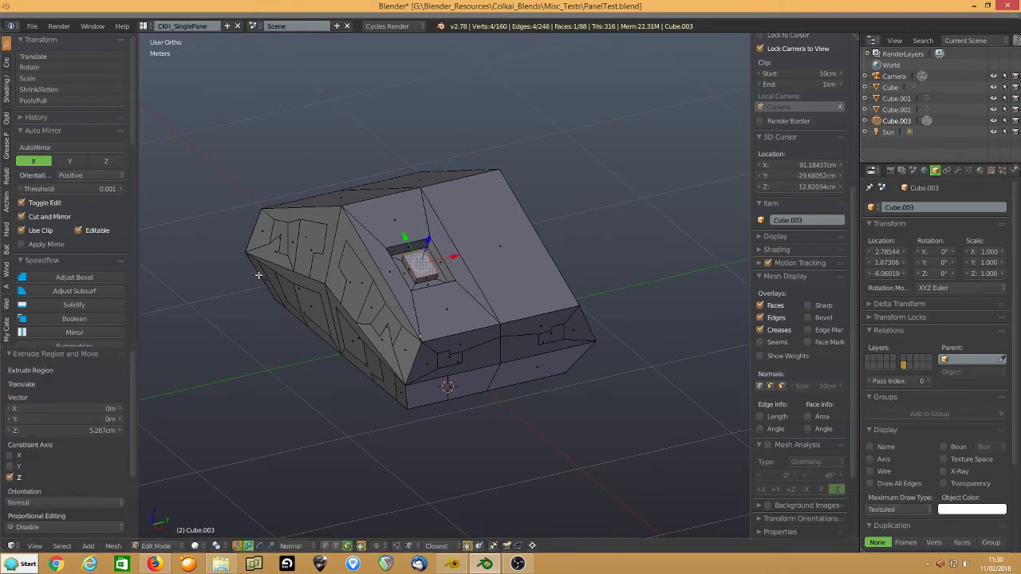
pyautogui.press('s')
pyautogui.click(318, 285)
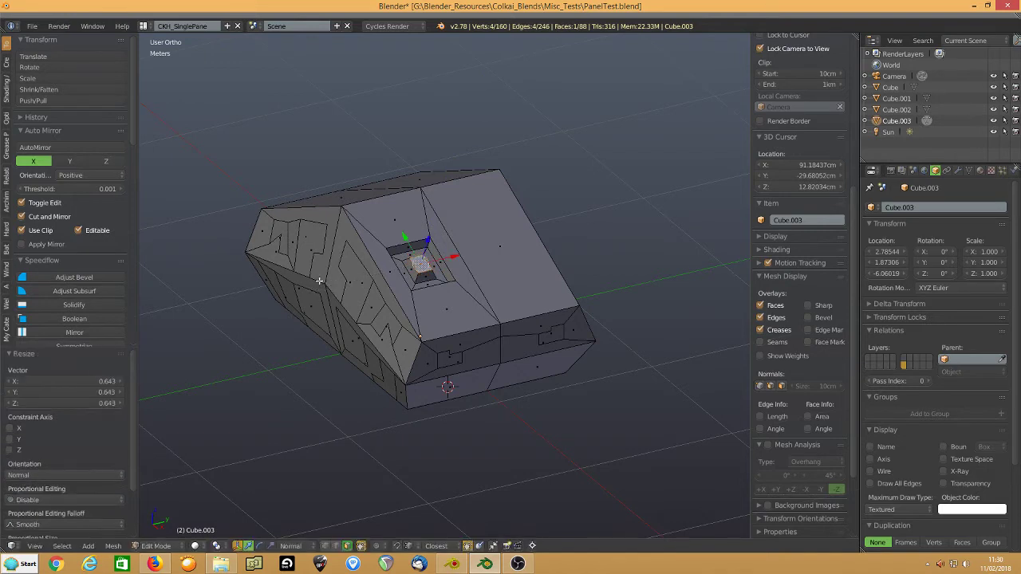
# - Select the whole mesh and symmetrize it from +X to -X to copy the recessed detail to the rear slope
pyautogui.press('a')
pyautogui.press('a')
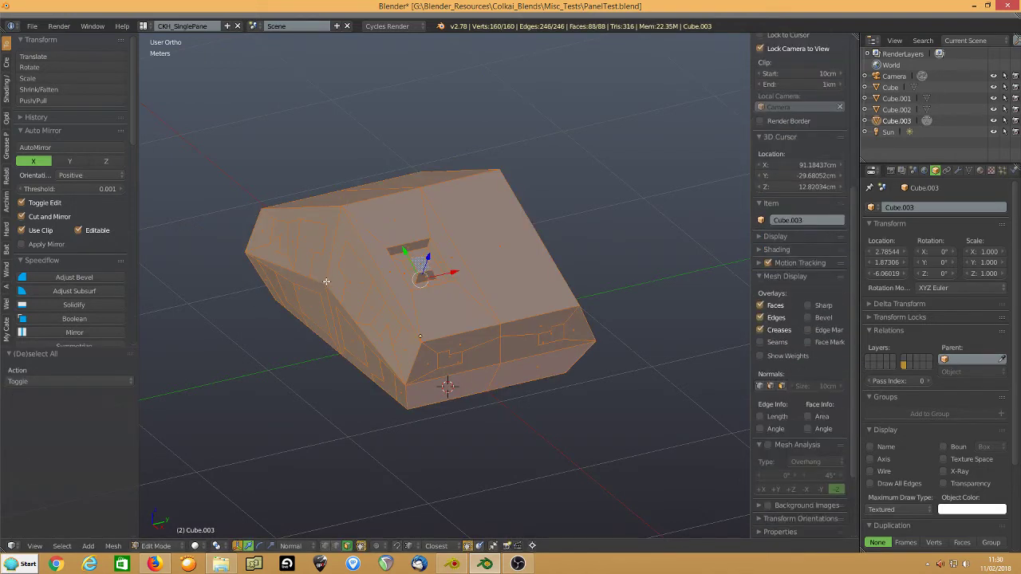
pyautogui.moveTo(326, 281); pyautogui.dragTo(308, 267, button='middle')
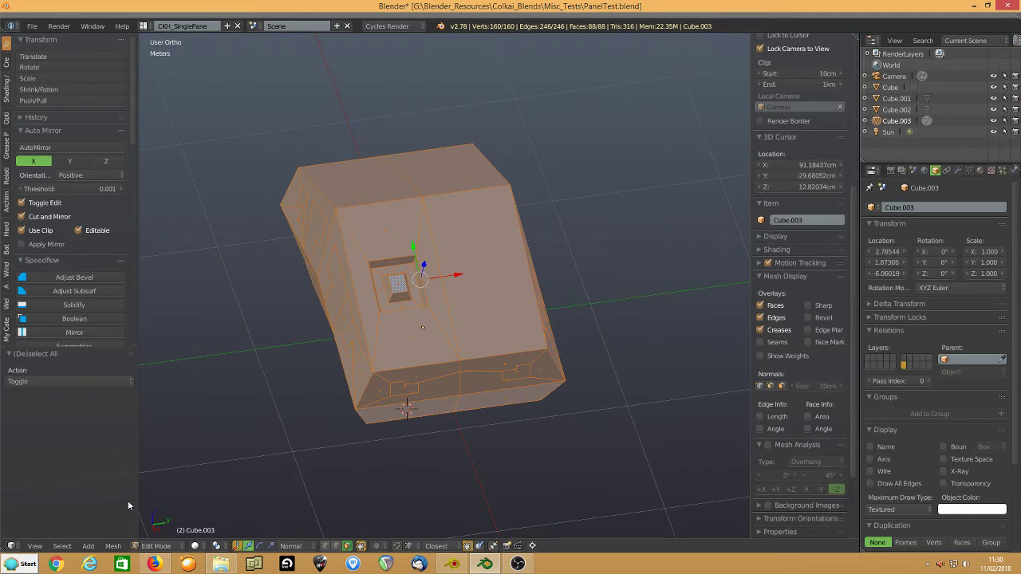
pyautogui.click(111, 542)
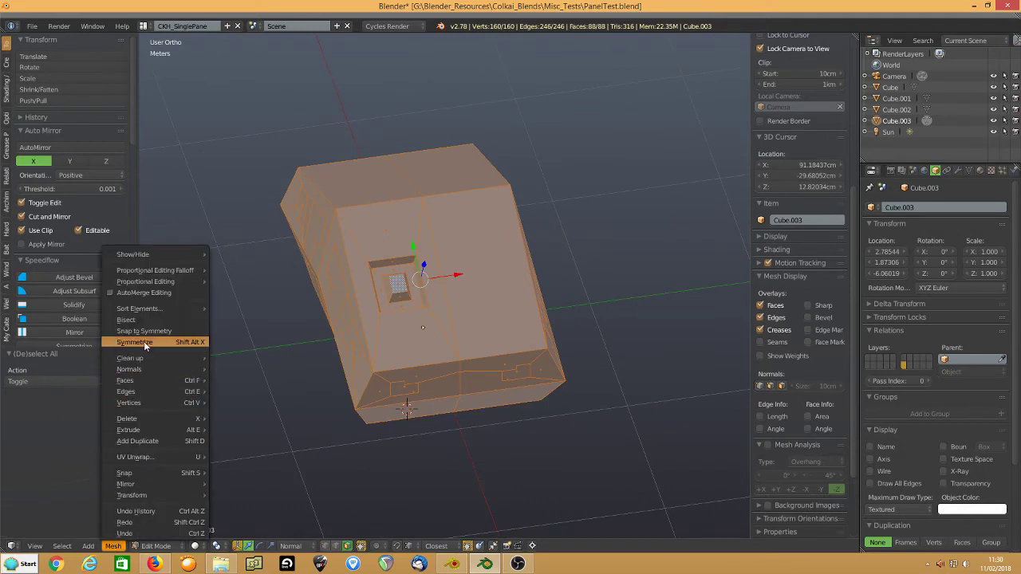
pyautogui.click(187, 342)
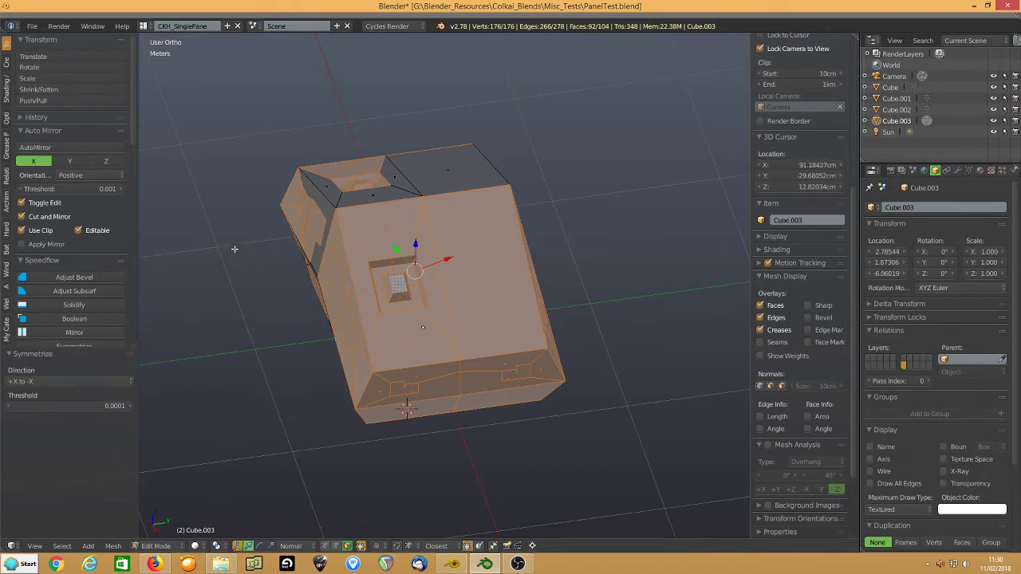
# - Change the symmetrize direction to -Y to +Y so the recessed details are mirrored across the hull's width
pyautogui.press('a')
pyautogui.press('a')
pyautogui.press('a')
pyautogui.press('a')
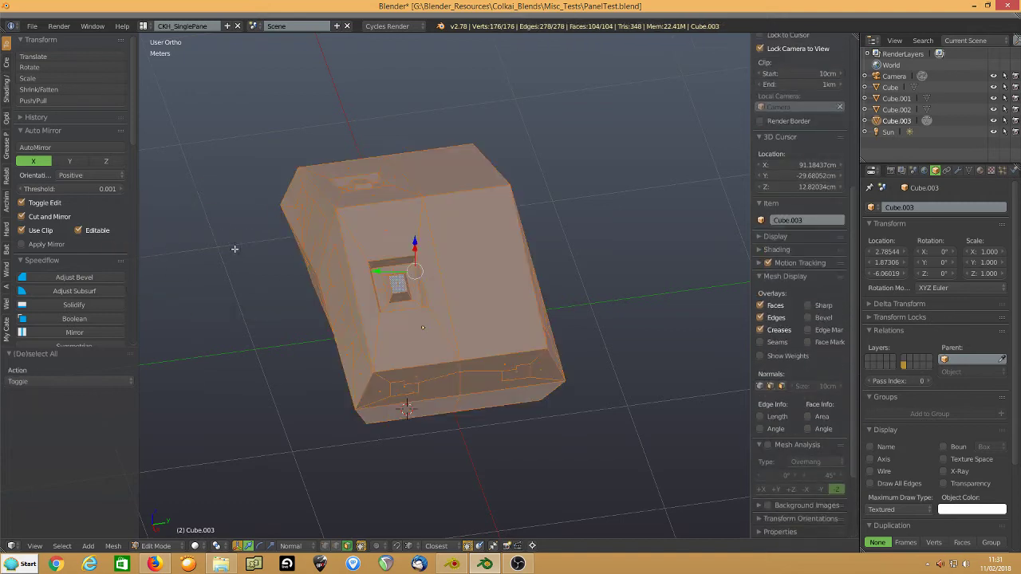
pyautogui.hotkey('ctrl', 'z')
pyautogui.press('F6')
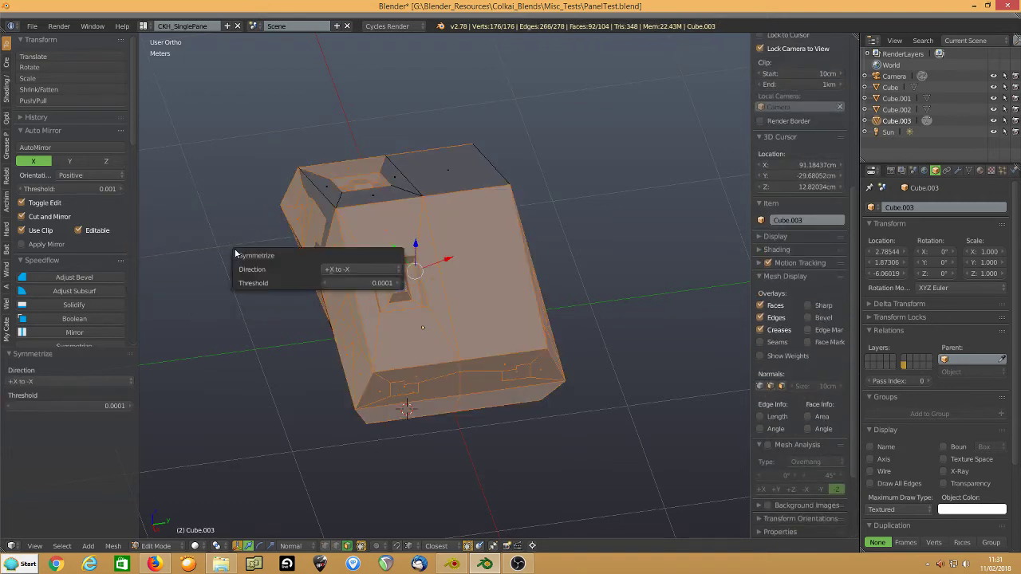
pyautogui.click(335, 270)
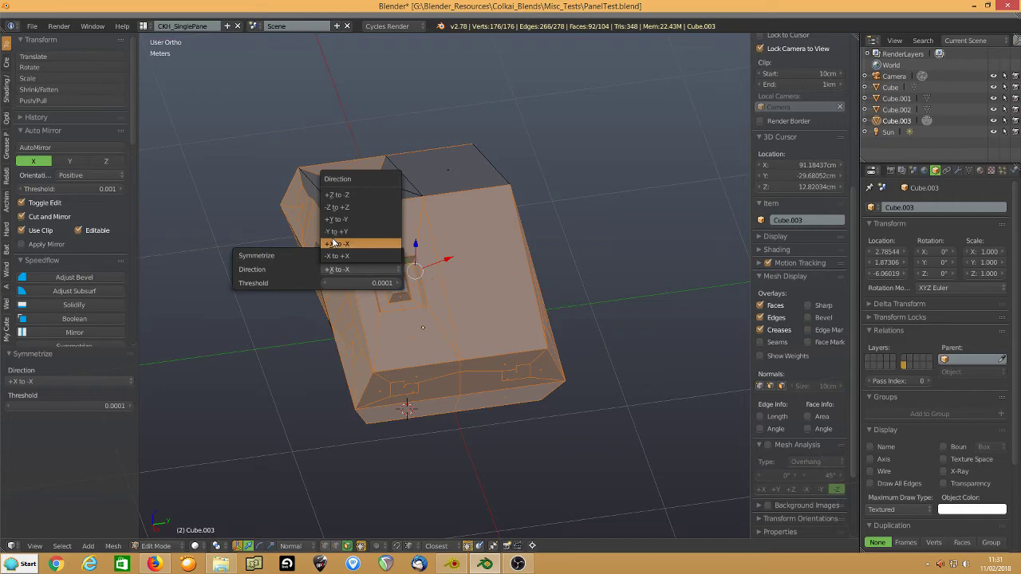
pyautogui.click(333, 232)
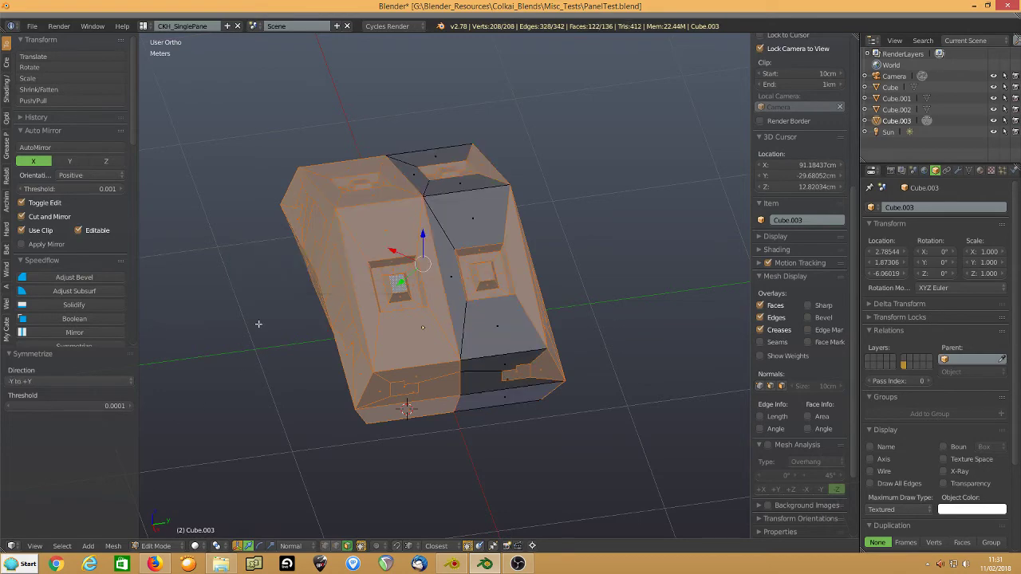
pyautogui.press('Tab')
pyautogui.moveTo(262, 279); pyautogui.dragTo(331, 262, button='middle')
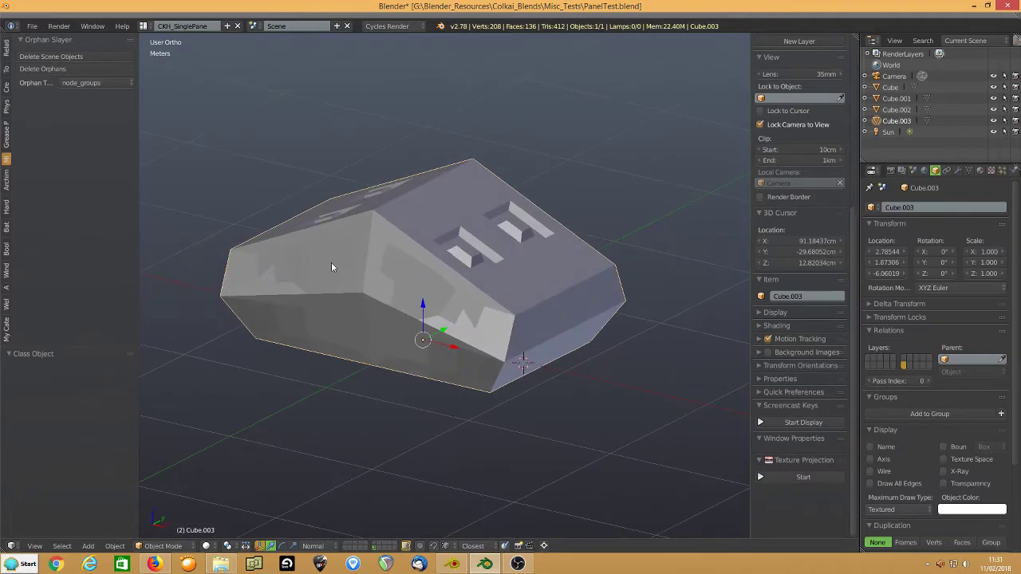
# - Extrude the four upper and lower panels on the front half of the hull's side outward about 2.9 cm
pyautogui.press('Tab')
pyautogui.rightClick(420, 296)
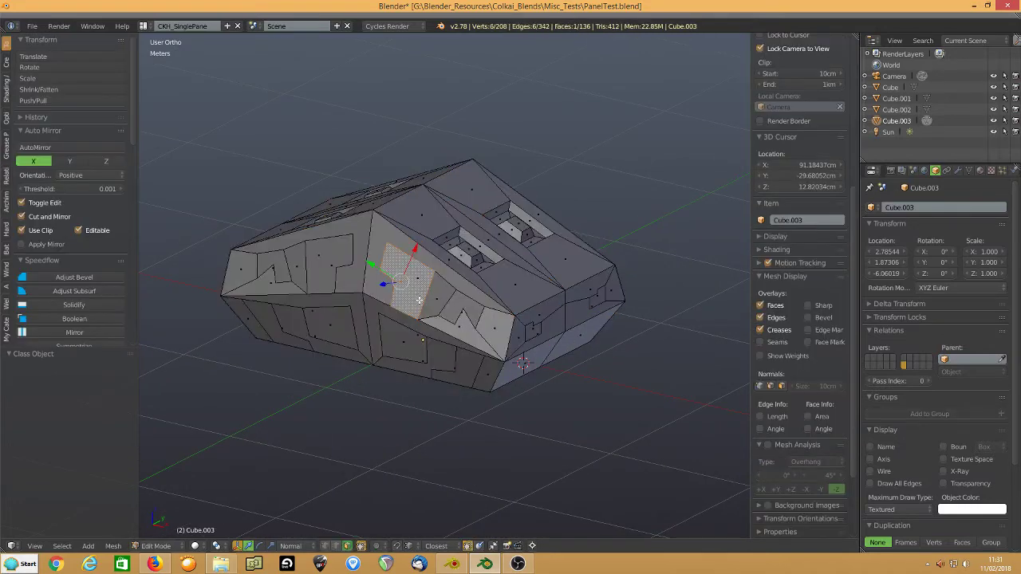
pyautogui.keyDown('shift'); pyautogui.rightClick(465, 309); pyautogui.keyUp('shift')
pyautogui.keyDown('shift'); pyautogui.rightClick(408, 349); pyautogui.keyUp('shift')
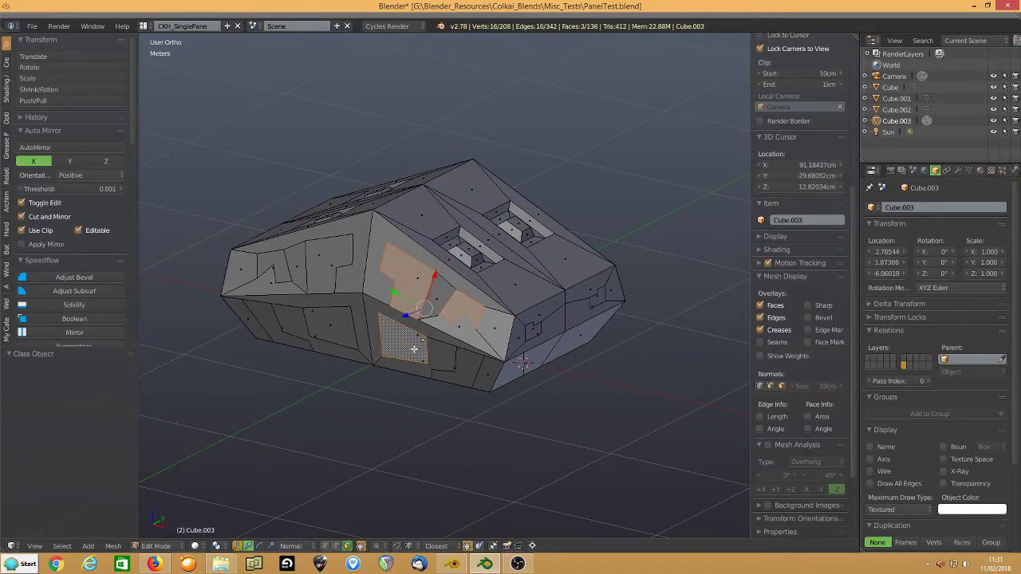
pyautogui.keyDown('shift'); pyautogui.rightClick(463, 378); pyautogui.keyUp('shift')
pyautogui.press('e')
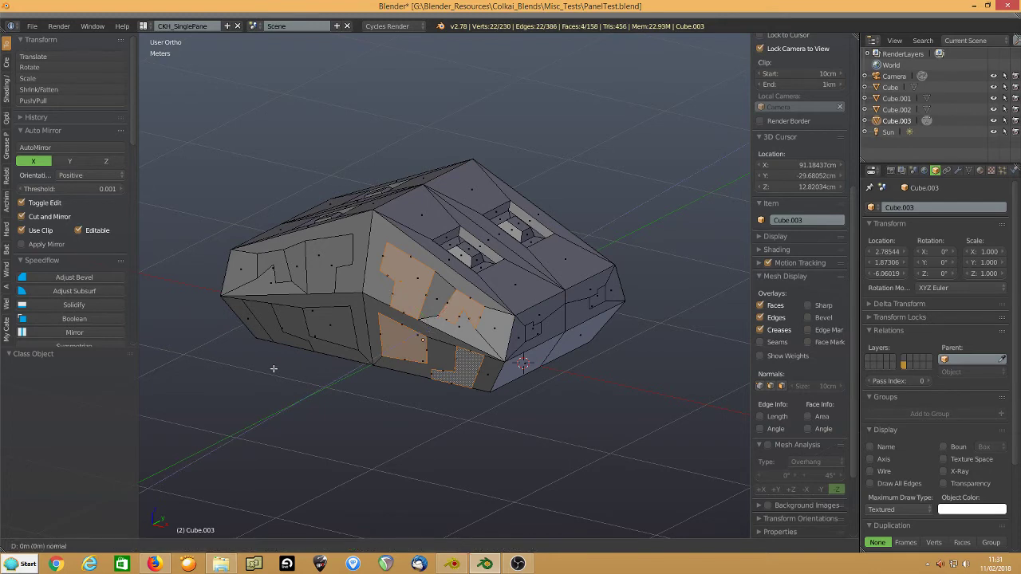
pyautogui.click(270, 370)
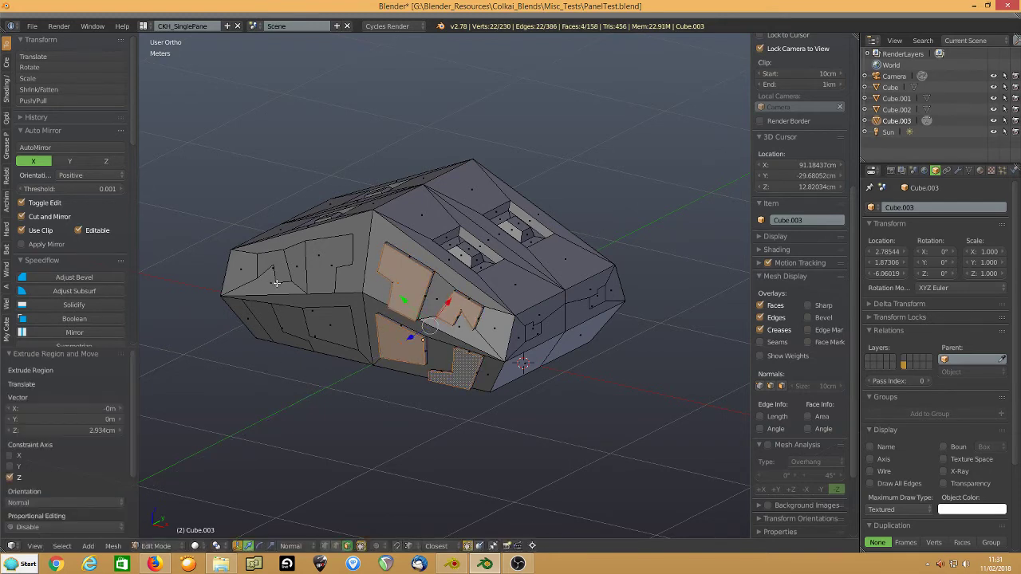
# - Extrude the four upper and lower panels on the rear half of the same side inward about 3.4 cm
pyautogui.rightClick(265, 268)
pyautogui.keyDown('shift'); pyautogui.rightClick(323, 267); pyautogui.keyUp('shift')
pyautogui.keyDown('shift'); pyautogui.rightClick(269, 319); pyautogui.keyUp('shift')
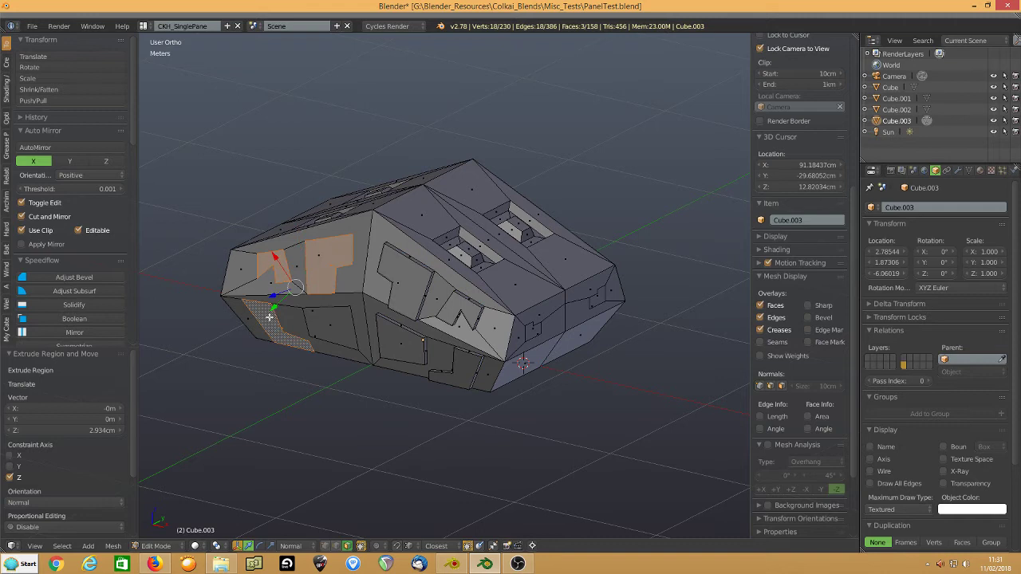
pyautogui.keyDown('shift'); pyautogui.rightClick(318, 329); pyautogui.keyUp('shift')
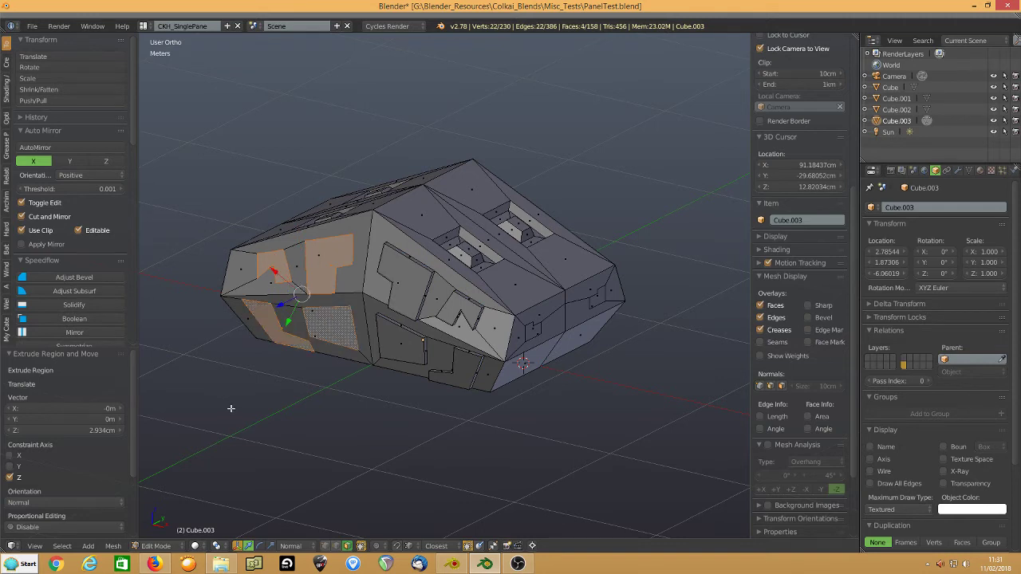
pyautogui.press('e')
pyautogui.click(275, 394)
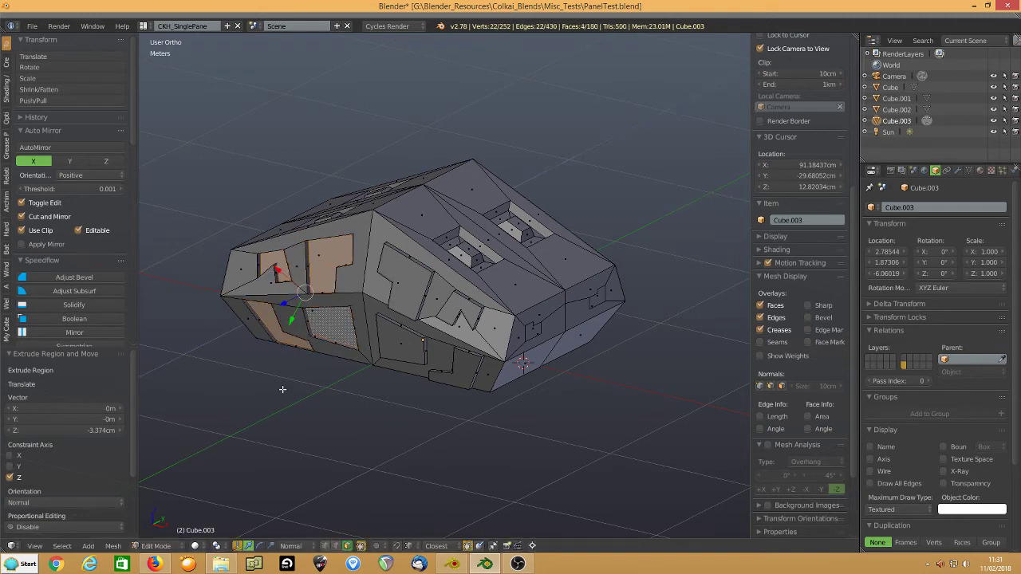
# - Select the whole mesh and symmetrize it from -Y to +Y to copy the raised and recessed side panels across
pyautogui.press('a')
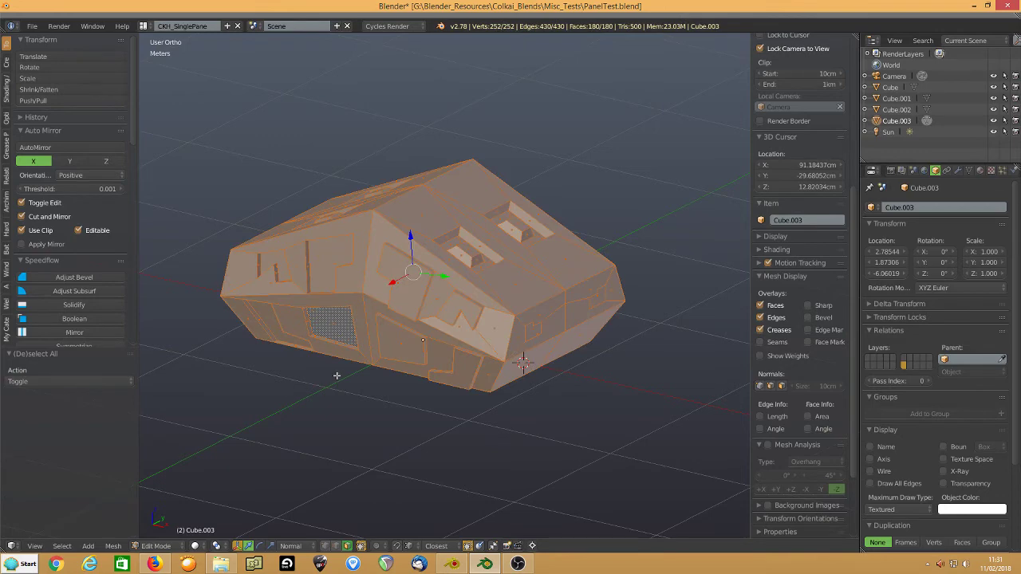
pyautogui.moveTo(337, 375); pyautogui.dragTo(309, 377, button='middle')
pyautogui.hotkey('alt', 'x')
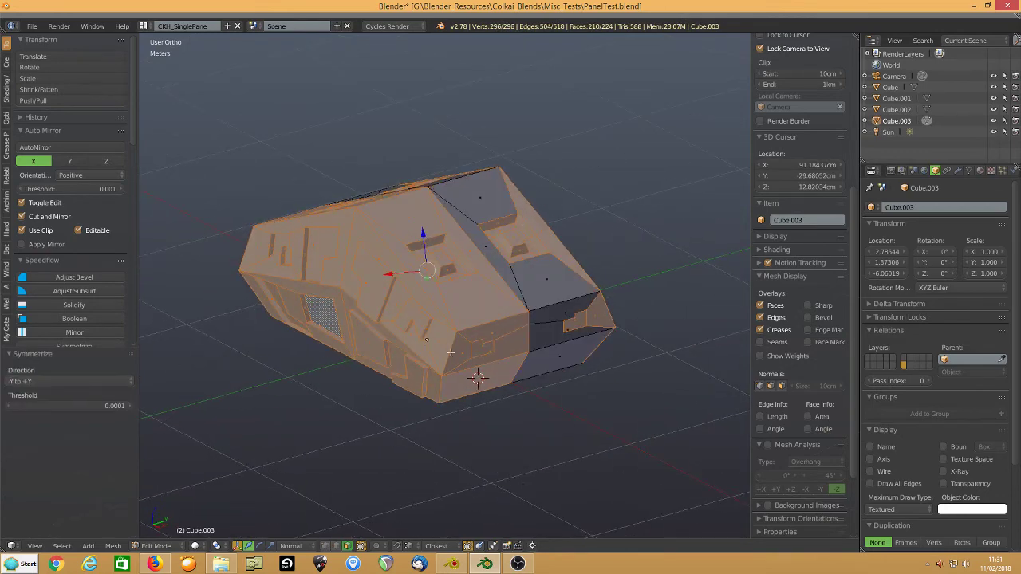
pyautogui.moveTo(452, 352); pyautogui.dragTo(445, 332, button='middle')
pyautogui.press('Tab')
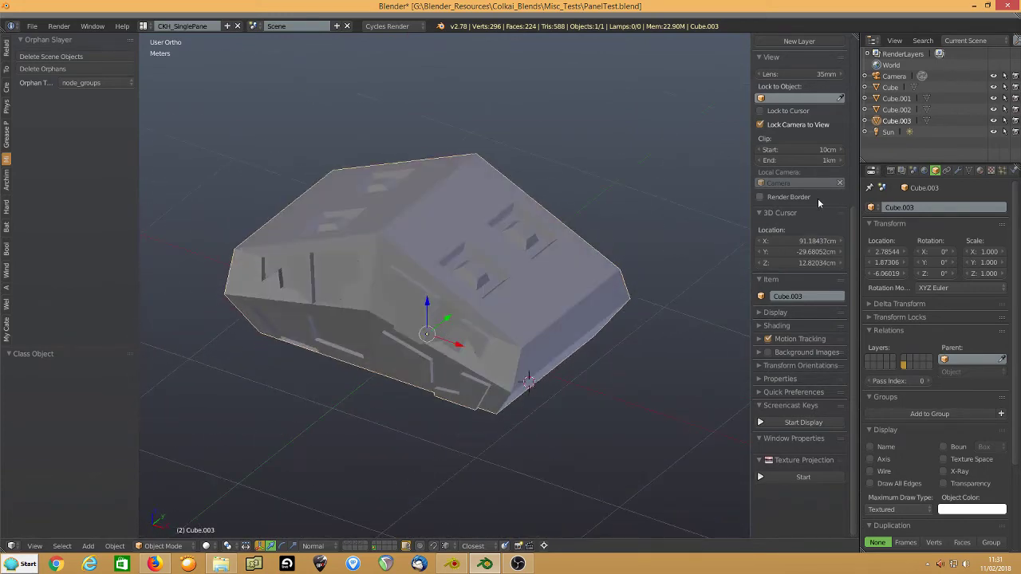
pyautogui.click(968, 169)
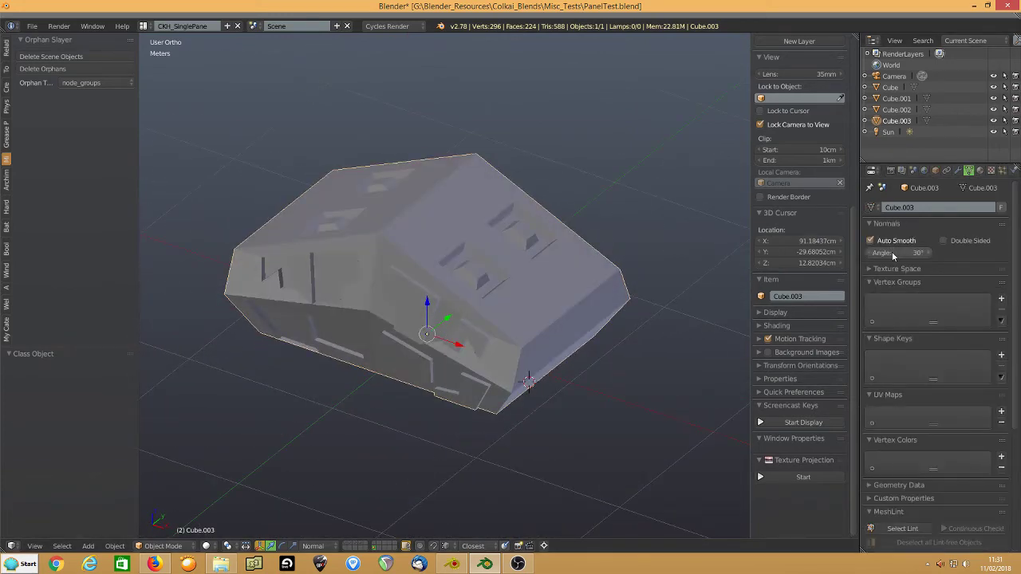
pyautogui.click(891, 252)
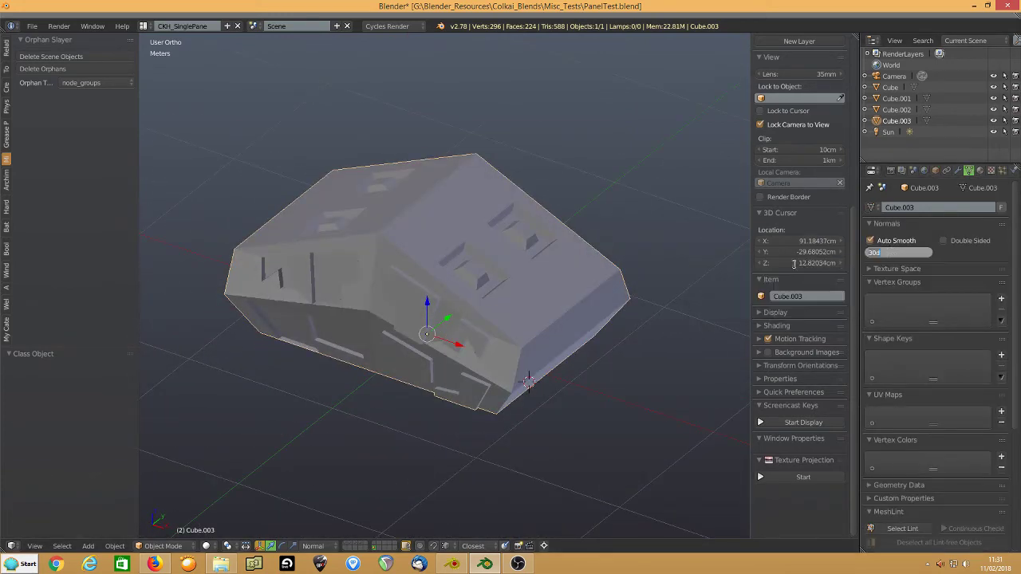
pyautogui.click(418, 295)
pyautogui.press('8')
pyautogui.press('Tab')
pyautogui.press('8')
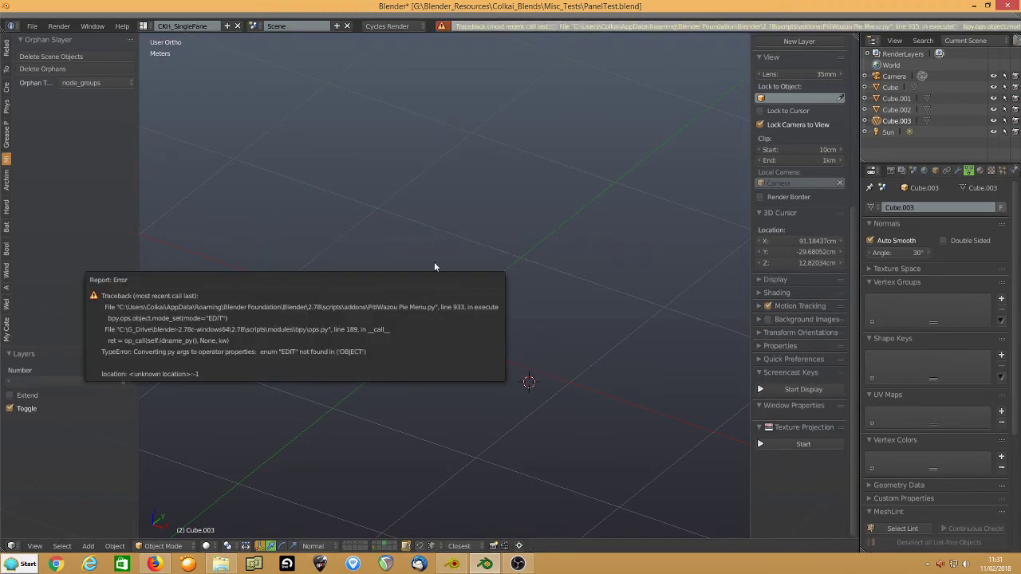
pyautogui.hotkey('alt', 'h')
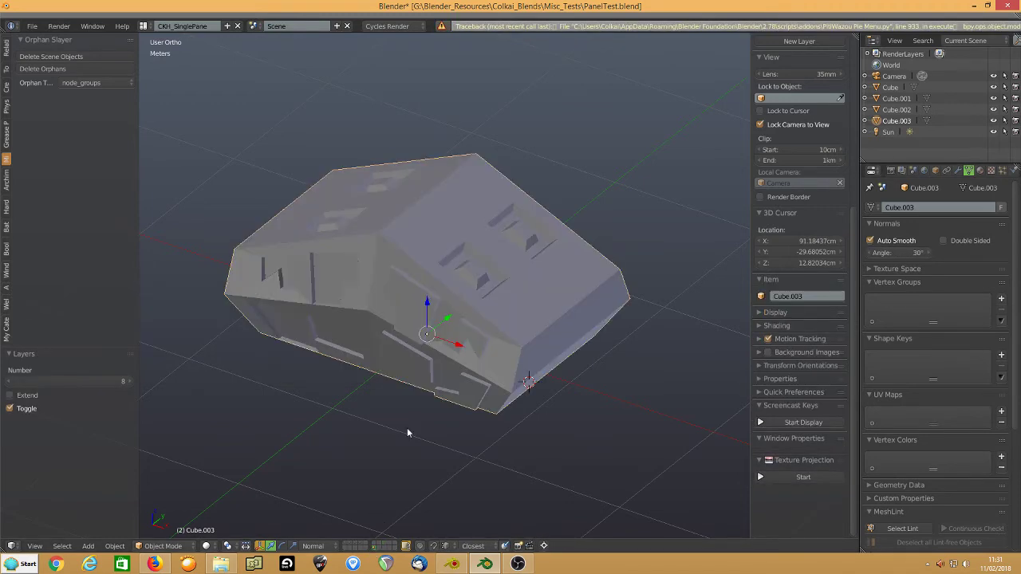
pyautogui.click(435, 344)
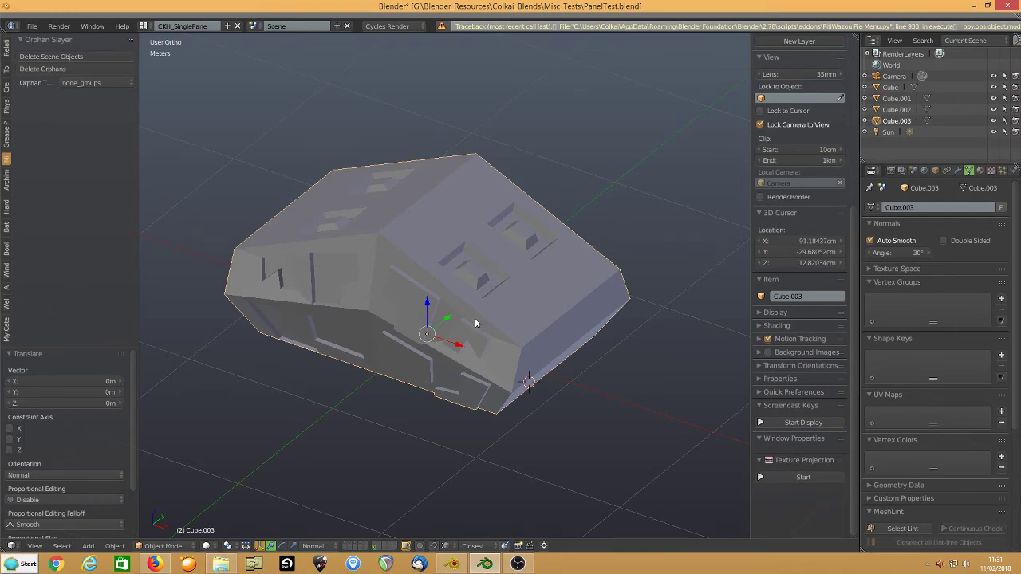
# - Select the whole mesh and recalculate its normals to be consistent, leaving the selection cleared
pyautogui.press('Tab')
pyautogui.press('a')
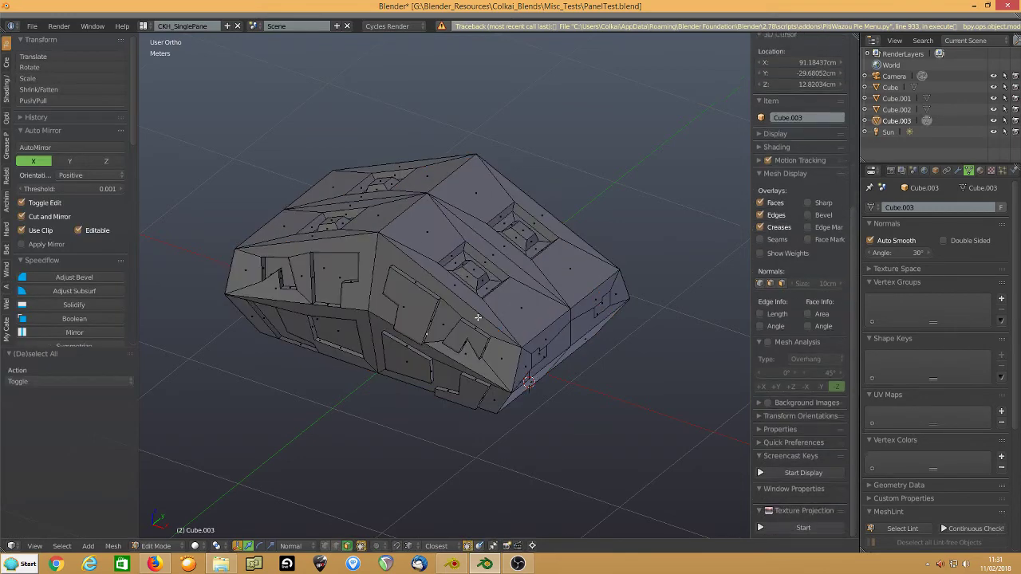
pyautogui.press('a')
pyautogui.hotkey('ctrl', 'n')
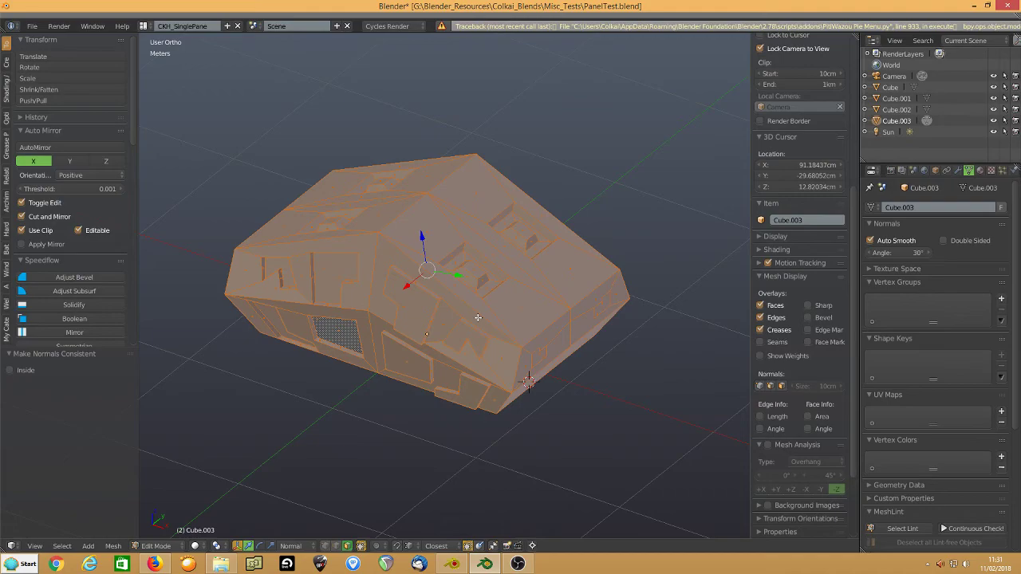
pyautogui.scroll(2, 479, 312)
pyautogui.press('a')
pyautogui.press('a')
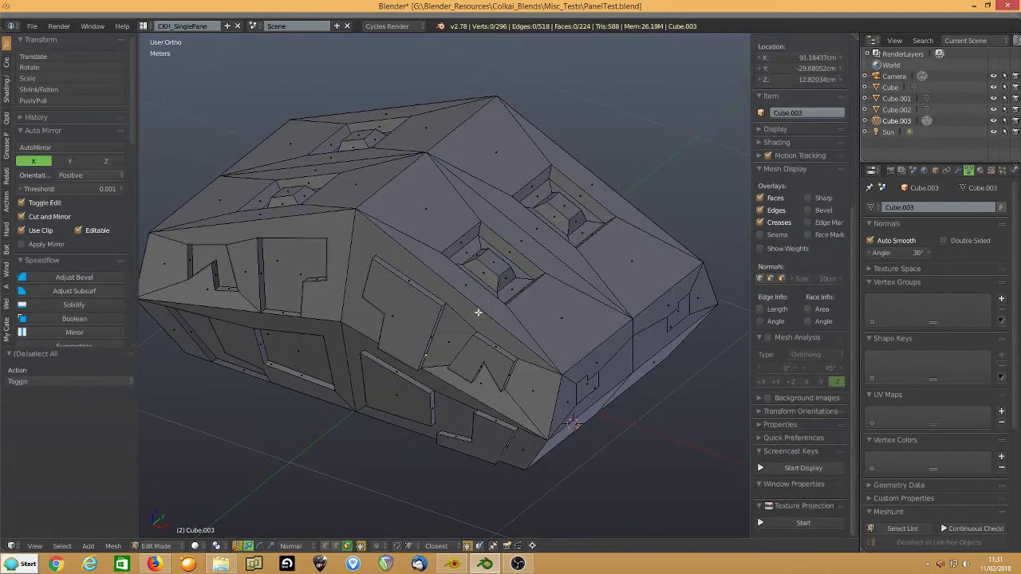
# - Select the four raised side panels with their rims, reduce the selection to its boundary loops and mark those edges sharp
pyautogui.moveTo(440, 357); pyautogui.dragTo(416, 323, button='middle')
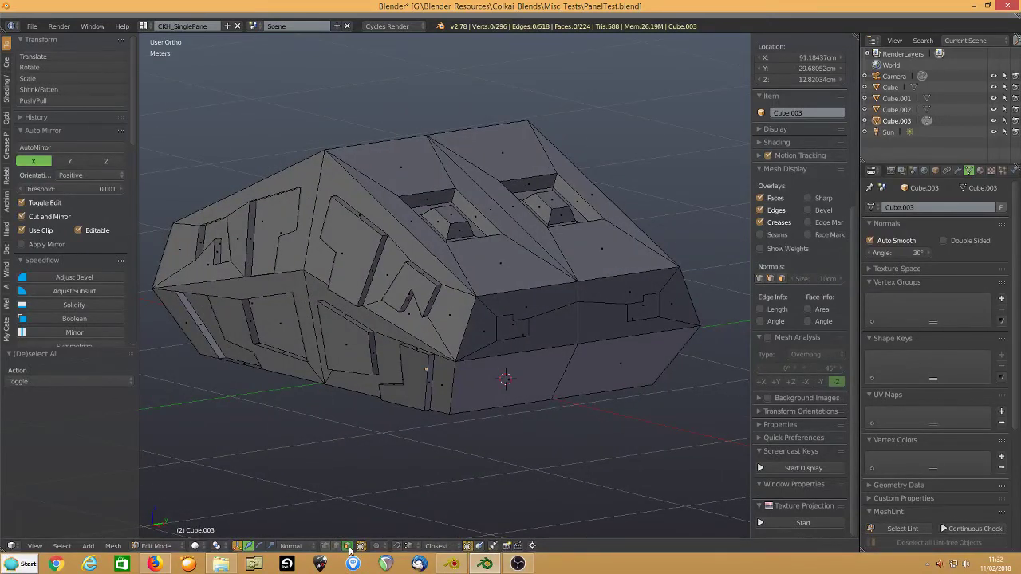
pyautogui.rightClick(339, 268)
pyautogui.keyDown('shift'); pyautogui.rightClick(414, 285); pyautogui.keyUp('shift')
pyautogui.keyDown('shift'); pyautogui.rightClick(354, 342); pyautogui.keyUp('shift')
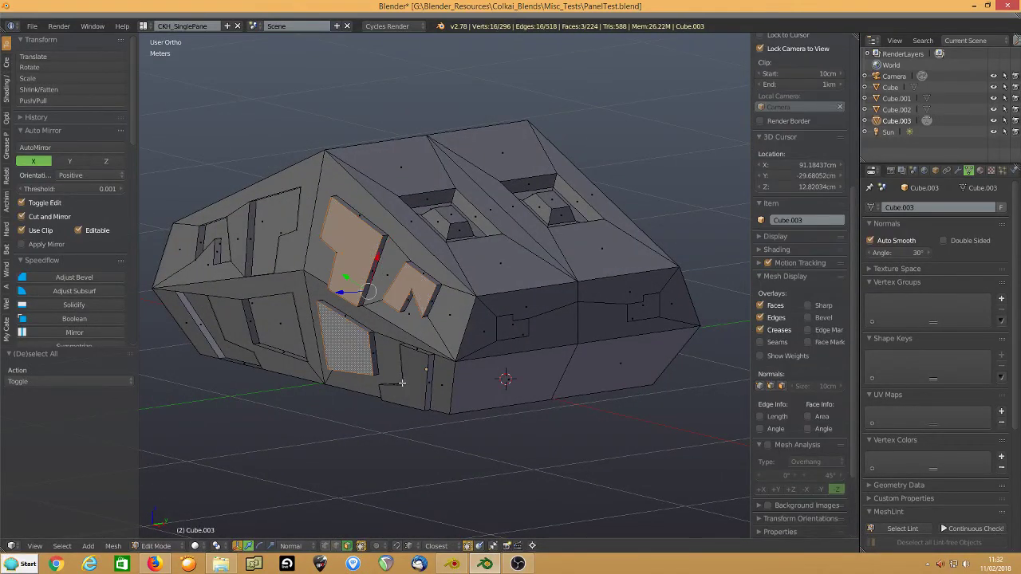
pyautogui.keyDown('shift'); pyautogui.rightClick(410, 385); pyautogui.keyUp('shift')
pyautogui.press('ctrl+KP_Add')
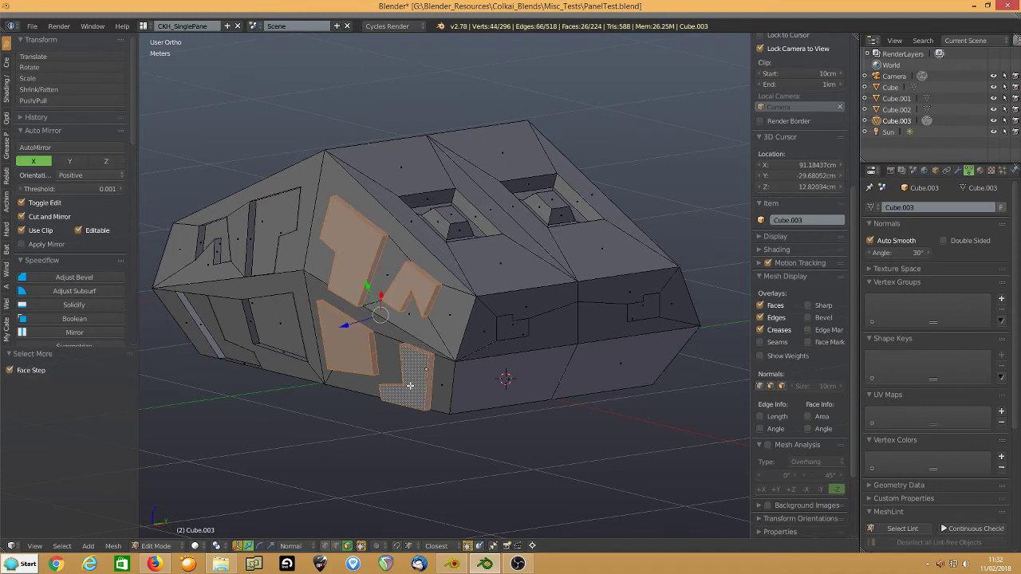
pyautogui.hotkey('shift', 'b')
pyautogui.hotkey('shift', 's')
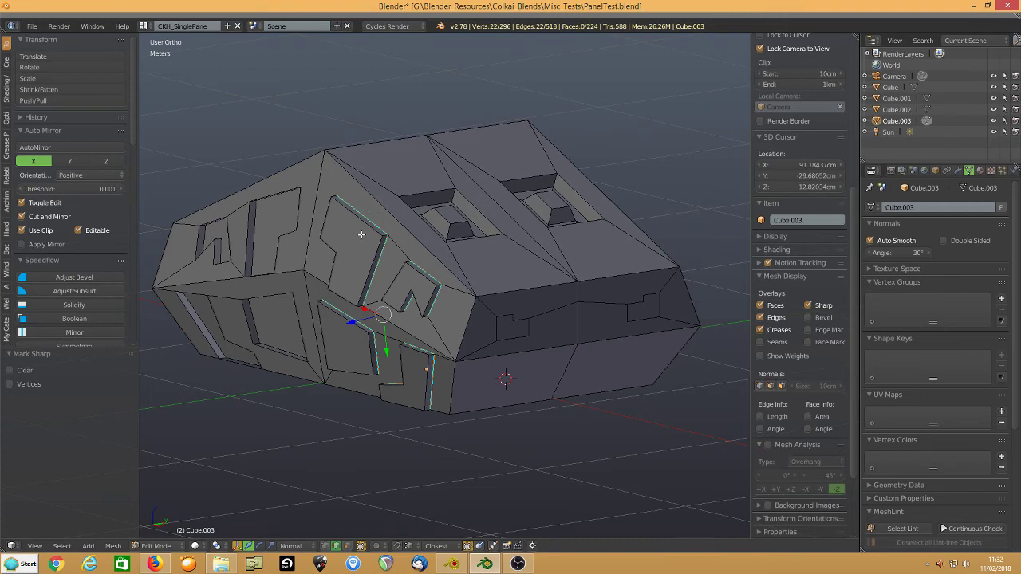
# - Return to object mode and set the hull's shading to Smooth
pyautogui.press('Tab')
pyautogui.moveTo(361, 233); pyautogui.dragTo(401, 234, button='middle')
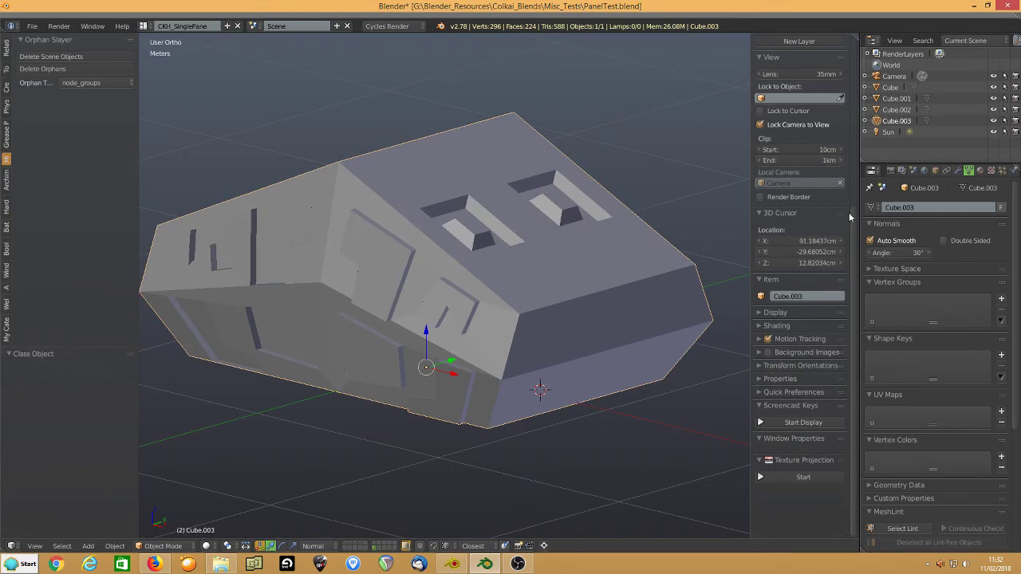
pyautogui.click(6, 70)
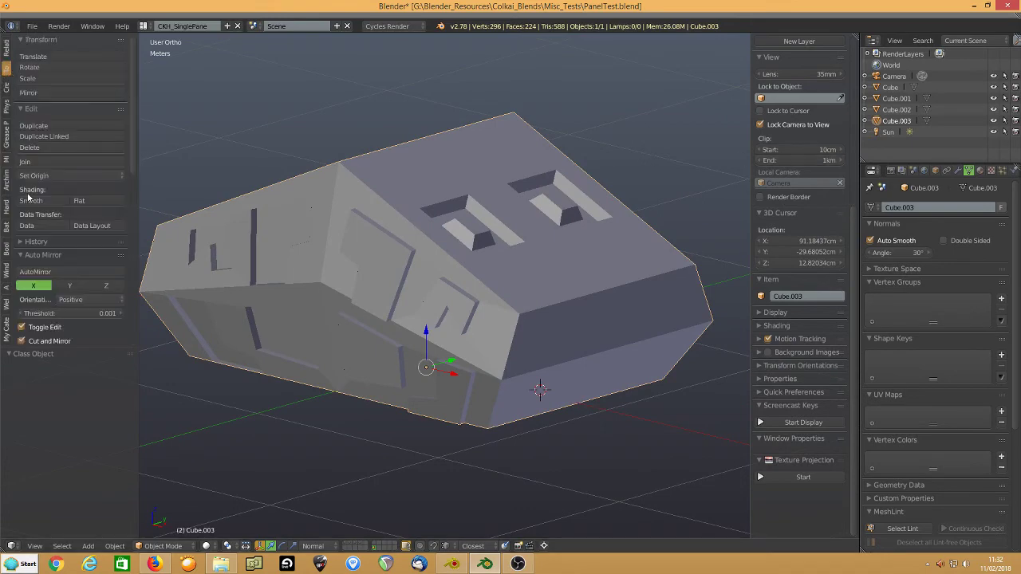
pyautogui.moveTo(223, 196)
pyautogui.mouseDown(button='middle')
pyautogui.moveTo(250, 158)
pyautogui.moveTo(224, 193)
pyautogui.moveTo(235, 192)
pyautogui.mouseUp(button='middle')
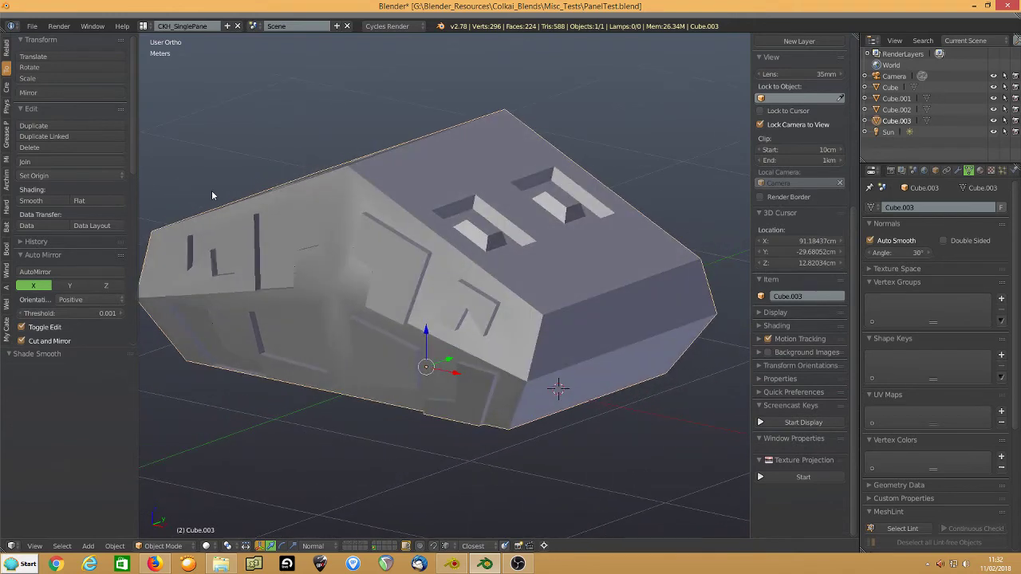
# - Adjust the hull's Auto Smooth angle to 25.9°
pyautogui.click(914, 253)
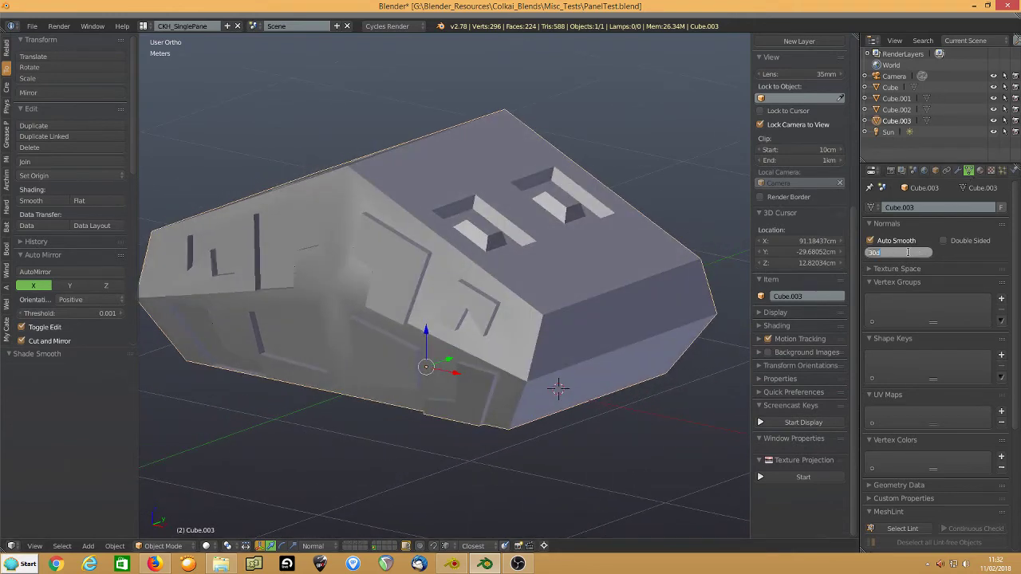
pyautogui.write('45')
pyautogui.press('Return')
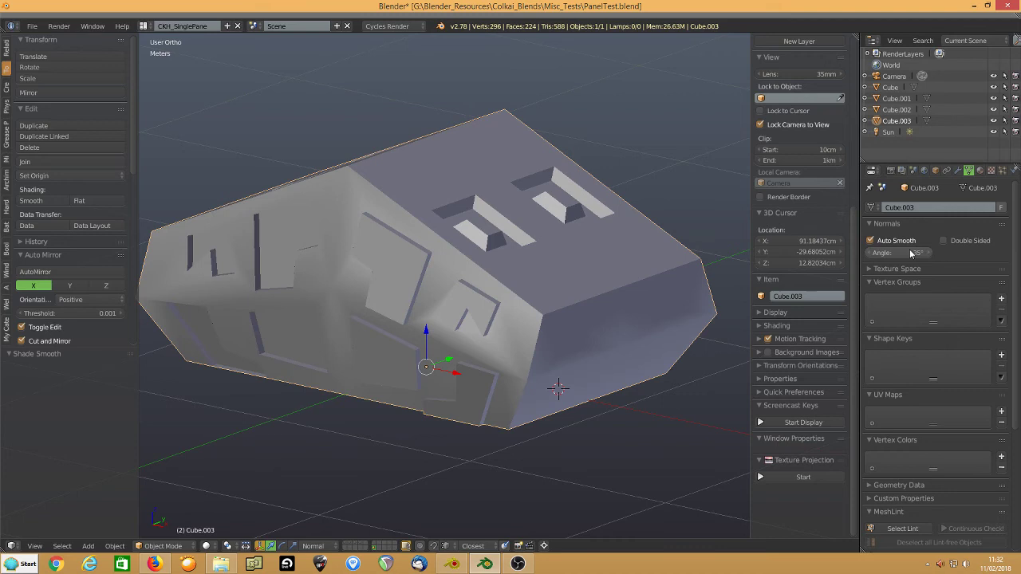
pyautogui.moveTo(911, 252); pyautogui.dragTo(883, 252)
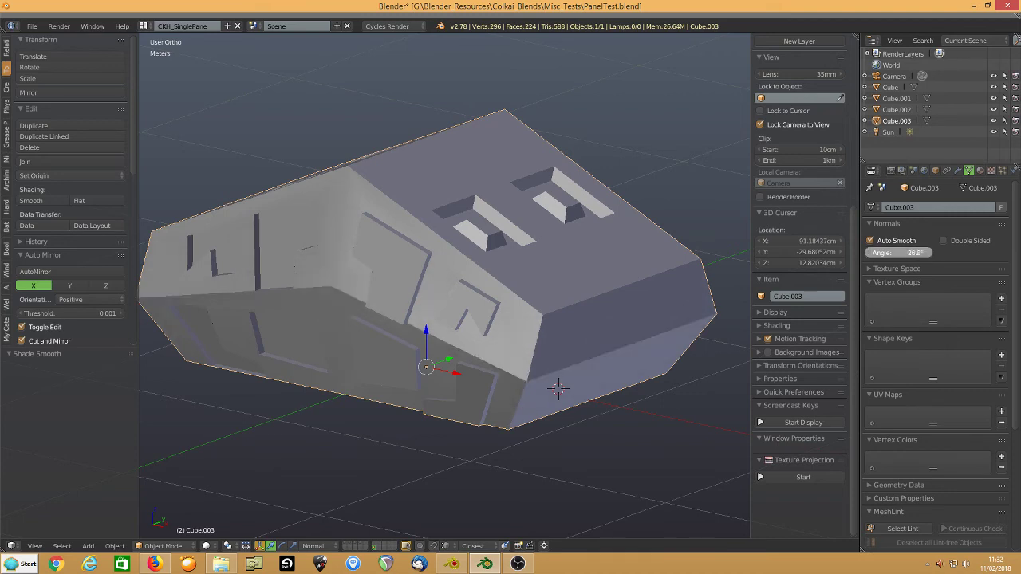
pyautogui.moveTo(882, 253); pyautogui.dragTo(882, 253)
pyautogui.moveTo(476, 265); pyautogui.dragTo(505, 268, button='middle')
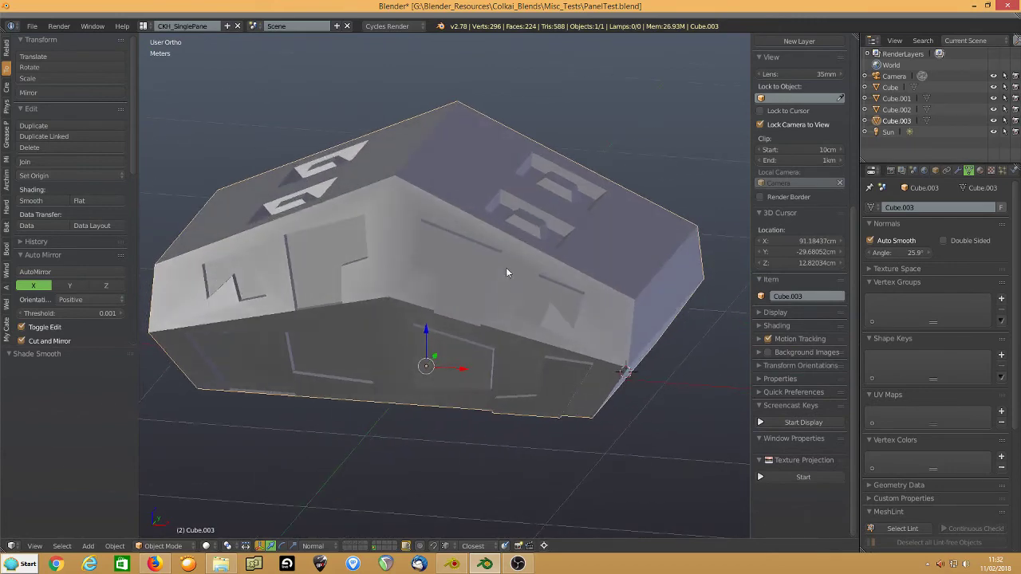
# - Enter edit mode on the hull, select the two vertical centre edges at the front and mark them sharp
pyautogui.press('Tab')
pyautogui.keyDown('alt'); pyautogui.rightClick(387, 247); pyautogui.keyUp('alt')
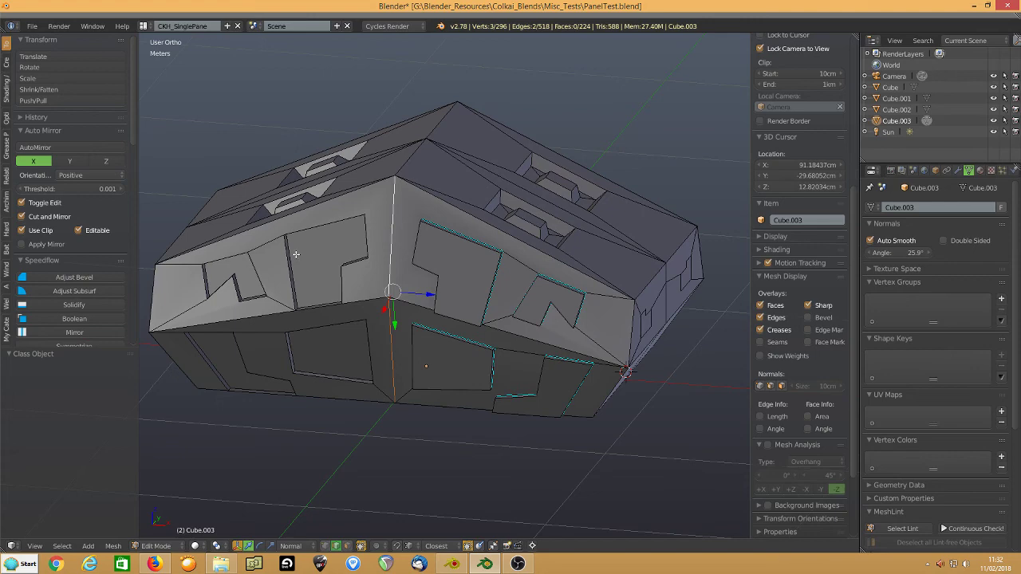
pyautogui.hotkey('shift', 'r')
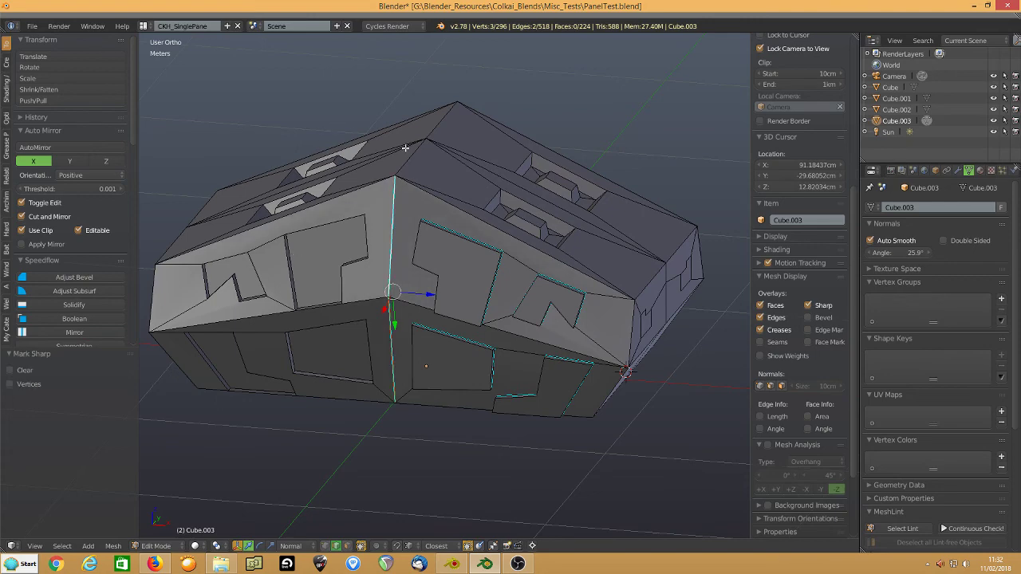
# - Select all edges along the hull's centreline, including hidden ones, in wireframe from the front and mark them sharp
pyautogui.press('z')
pyautogui.press('w')
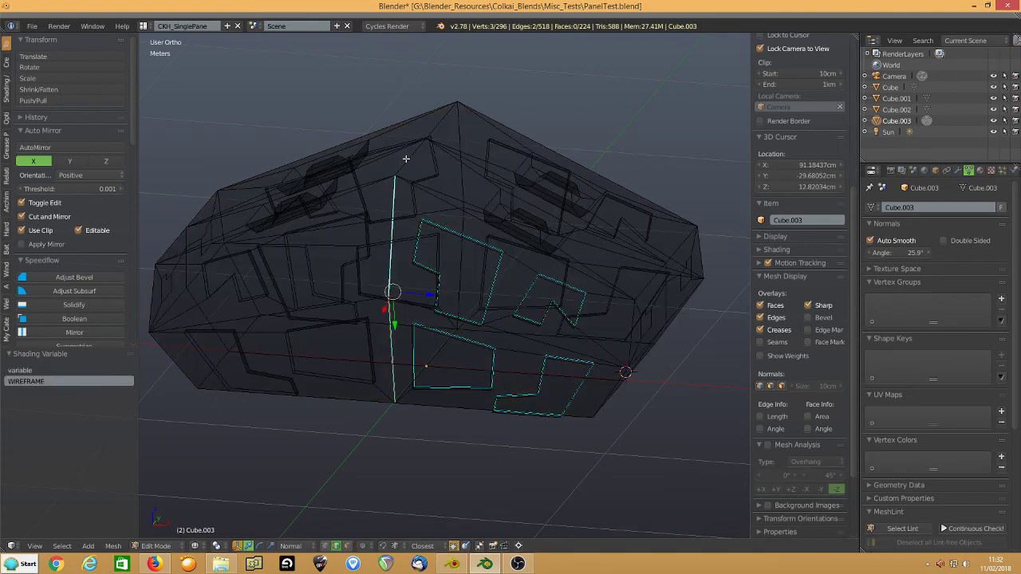
pyautogui.press('KP_1')
pyautogui.press('b')
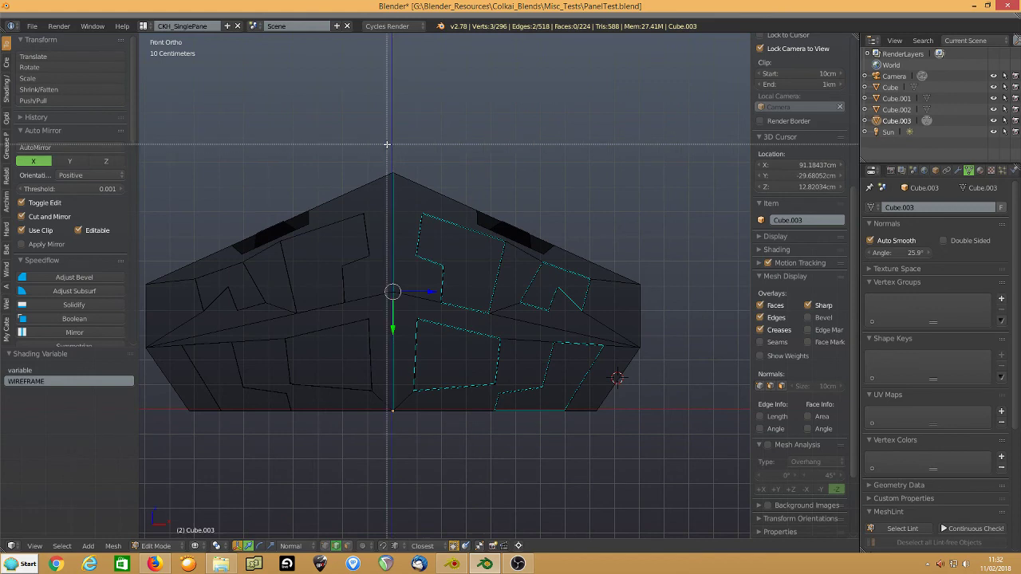
pyautogui.moveTo(386, 149); pyautogui.dragTo(403, 466)
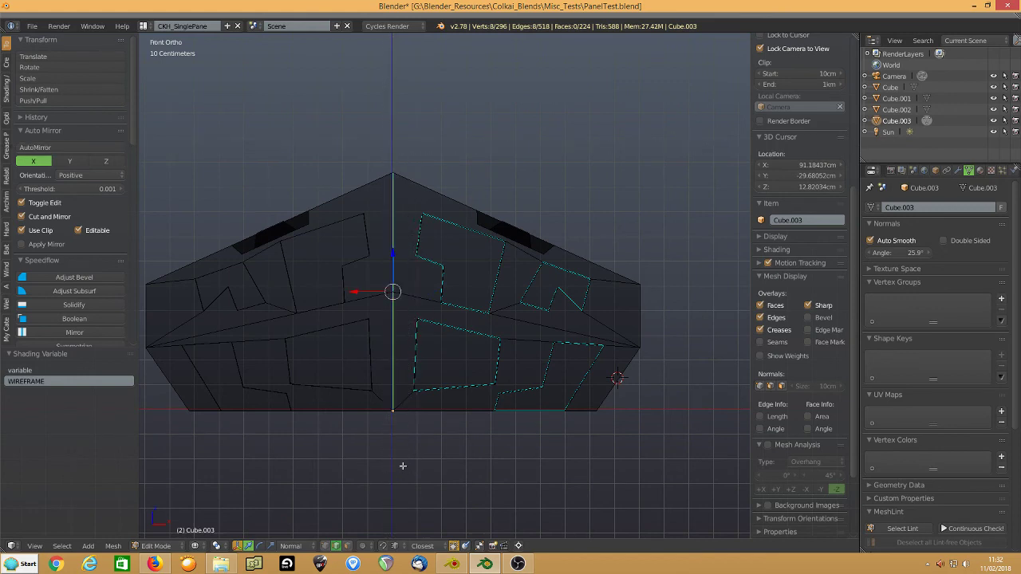
pyautogui.hotkey('ctrl', 'e')
pyautogui.click(403, 465)
# - Return to object mode with solid viewport shading and inspect the hull's shading from an angle
pyautogui.hotkey('ctrl', 'Tab')
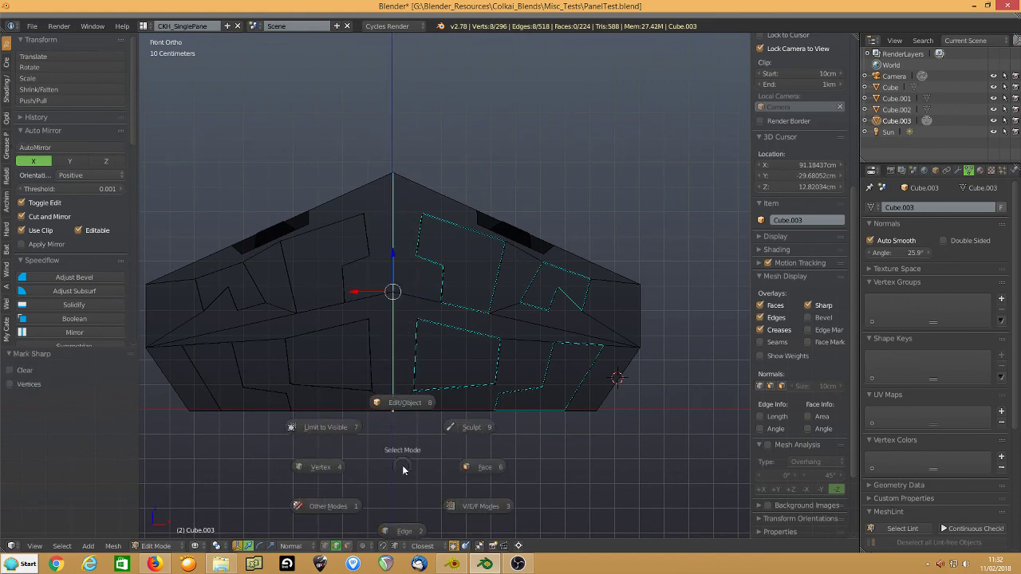
pyautogui.press('8')
pyautogui.press('z')
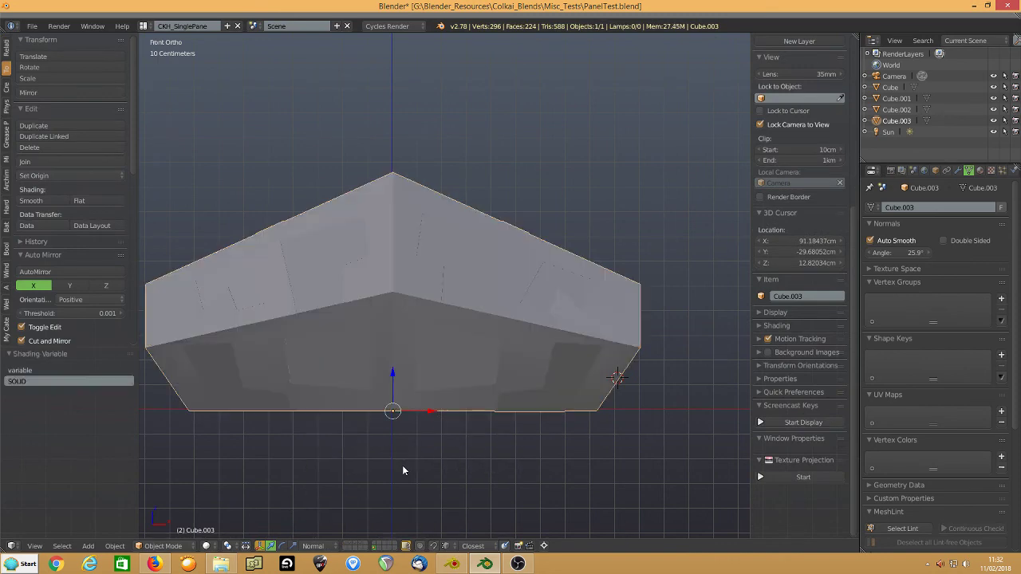
pyautogui.moveTo(500, 298)
pyautogui.mouseDown(button='middle')
pyautogui.moveTo(417, 316)
pyautogui.moveTo(467, 344)
pyautogui.moveTo(365, 356)
pyautogui.moveTo(531, 299)
pyautogui.moveTo(431, 307)
pyautogui.moveTo(425, 330)
pyautogui.mouseUp(button='middle')
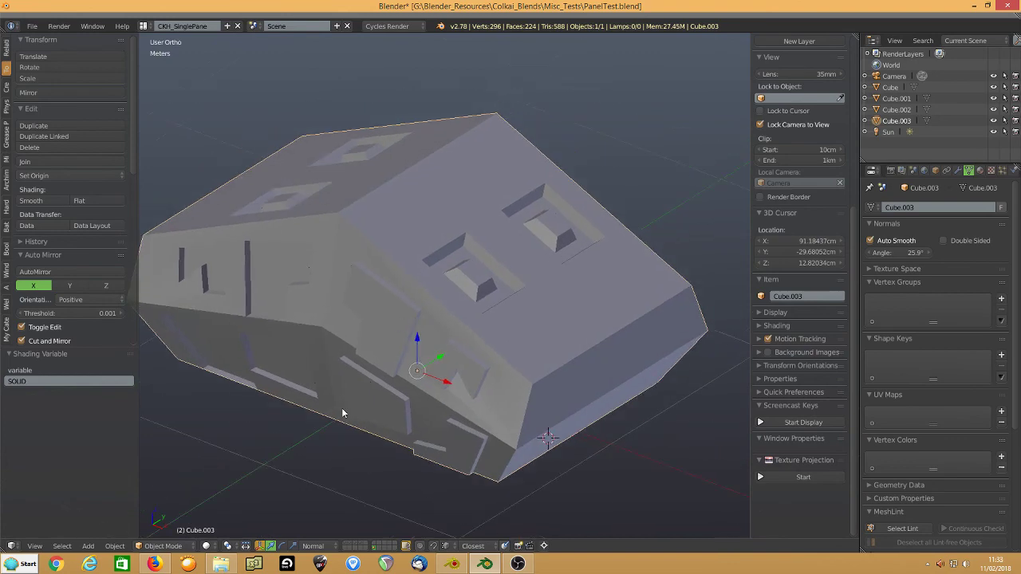